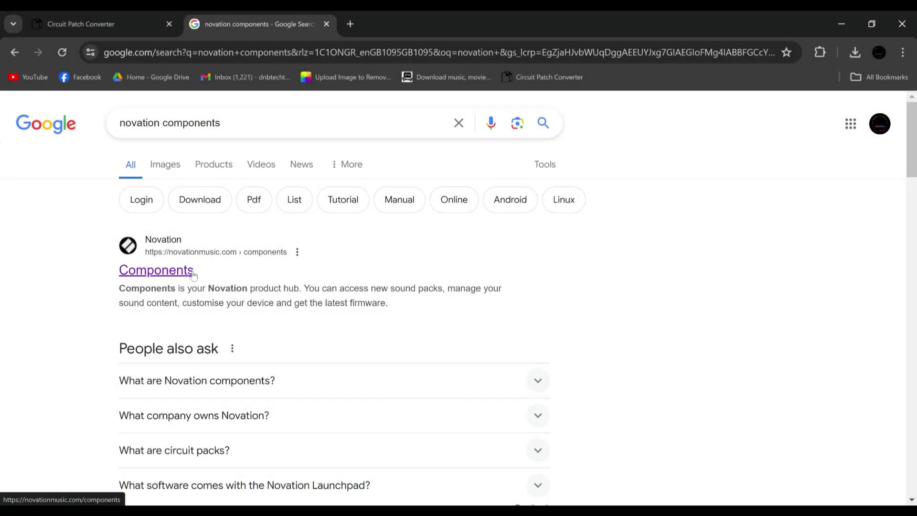
# Go from the Novation Components search result to the web app's Manage Circuit Tracks packs list
pyautogui.click(193, 271)
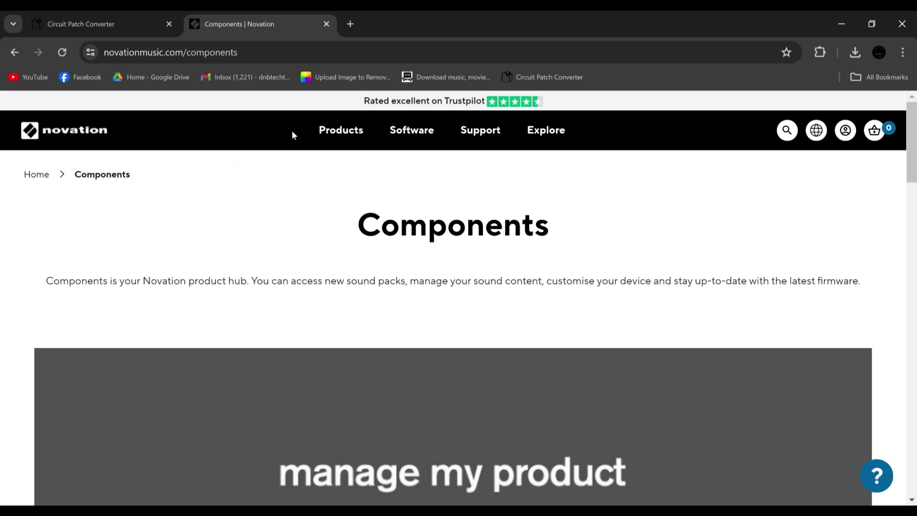
pyautogui.scroll(-15, 329, 190)
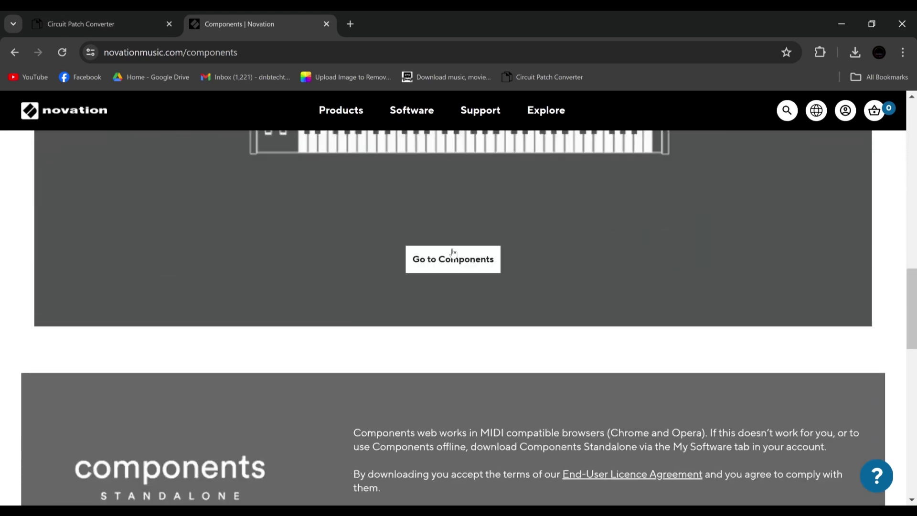
pyautogui.click(452, 259)
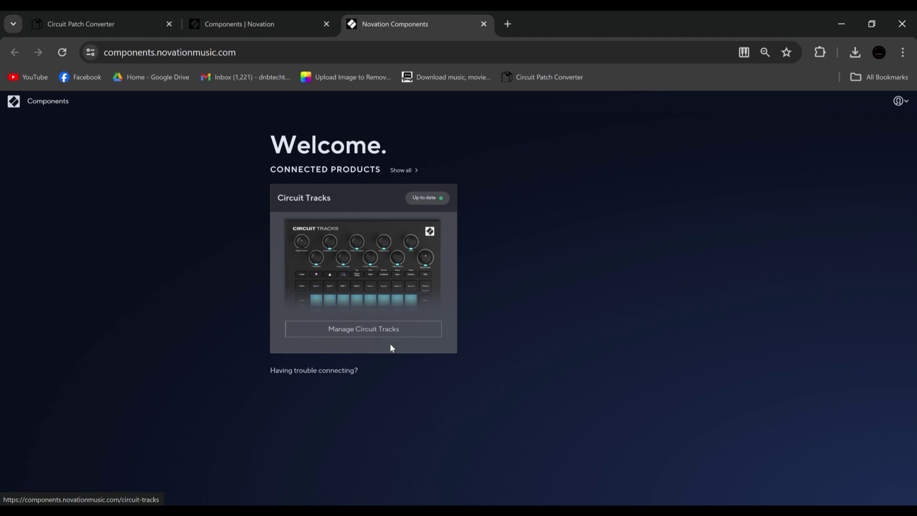
pyautogui.click(388, 328)
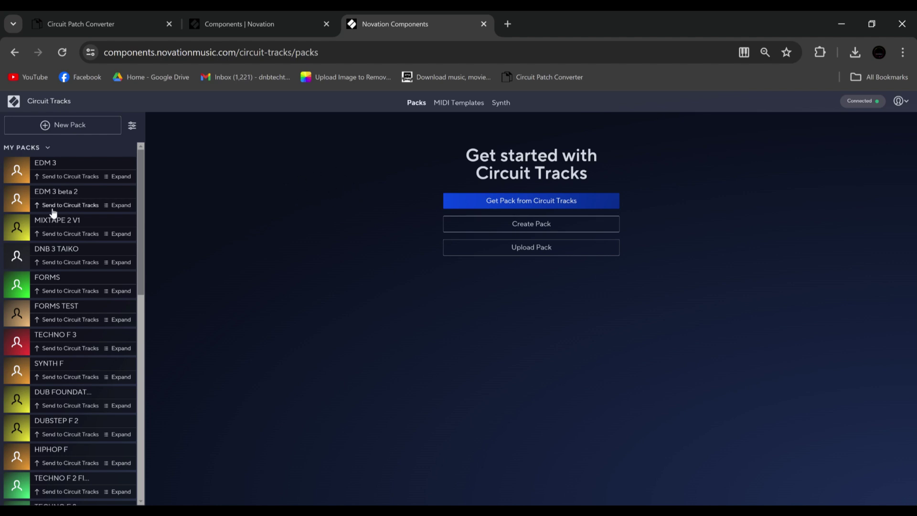
pyautogui.scroll(-15, 62, 234)
pyautogui.scroll(14, 72, 239)
pyautogui.scroll(1, 74, 240)
# Open the EDM 3 pack, browse its Patches and Projects, and try placing a FORMS project in slot 21
pyautogui.click(127, 171)
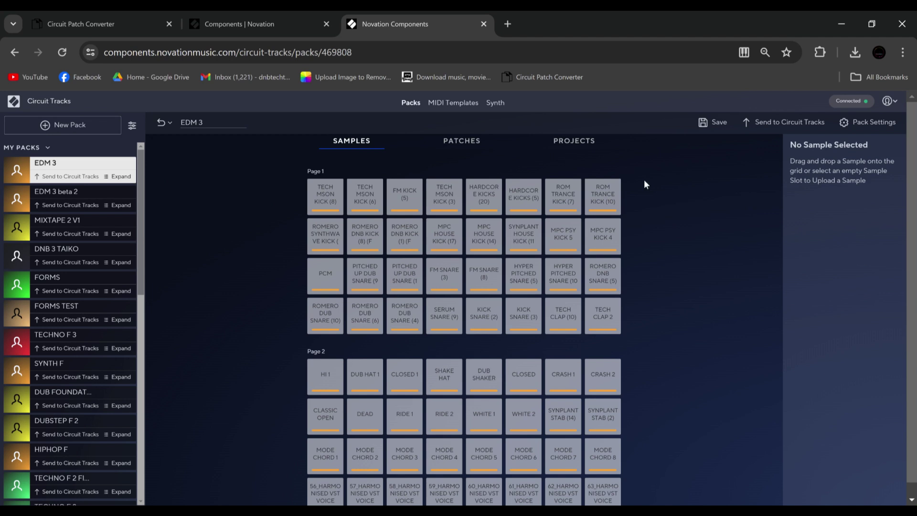
pyautogui.click(476, 141)
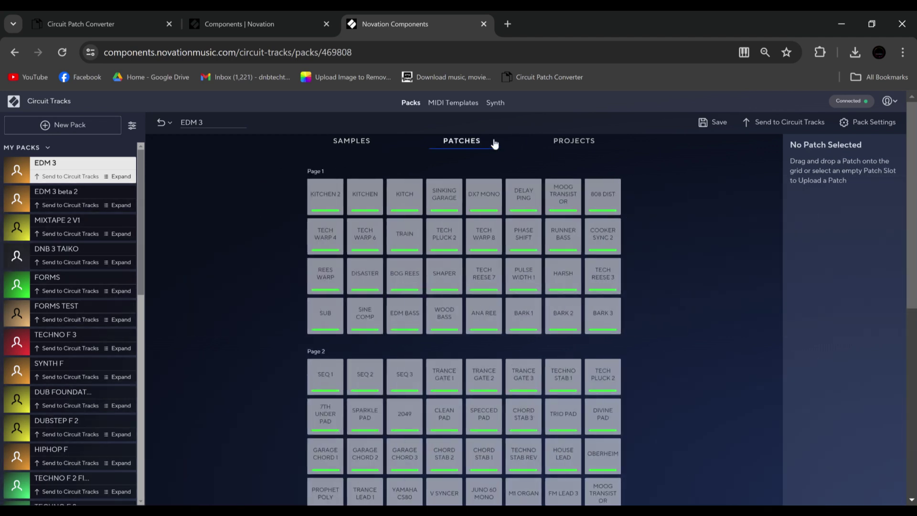
pyautogui.click(573, 140)
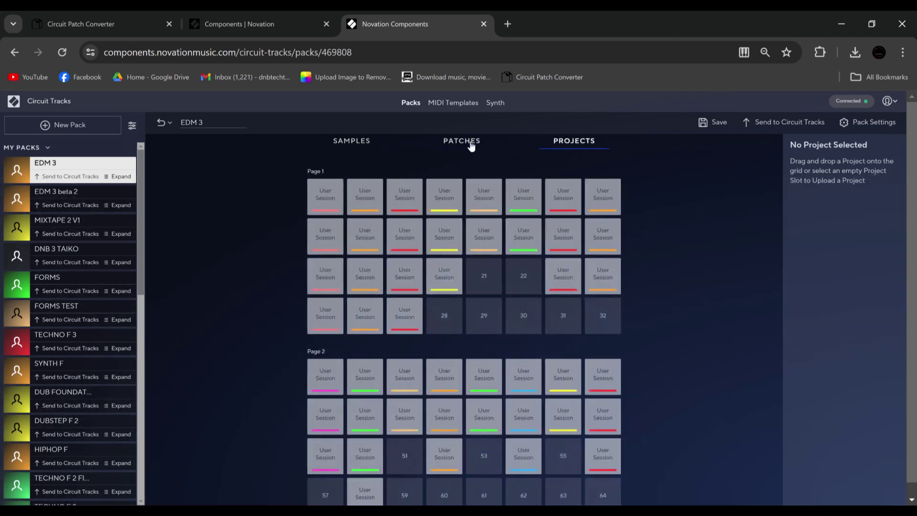
pyautogui.click(471, 146)
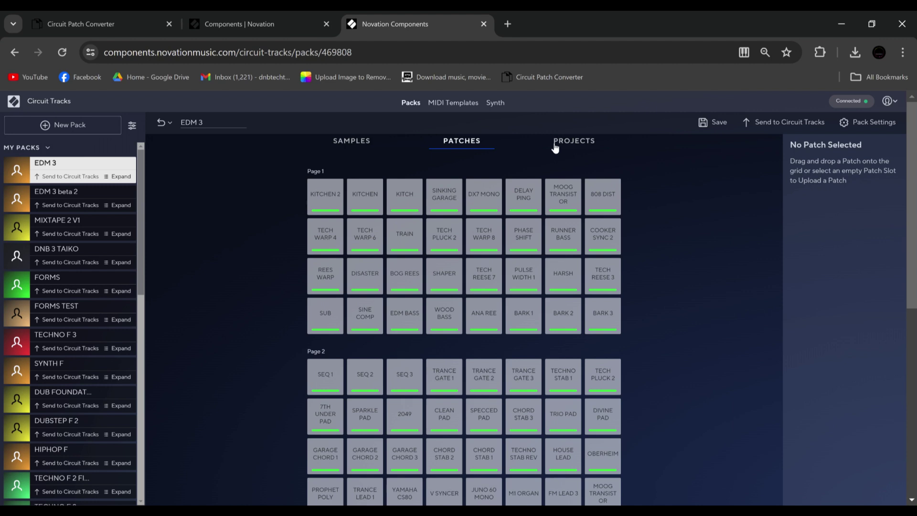
pyautogui.click(554, 148)
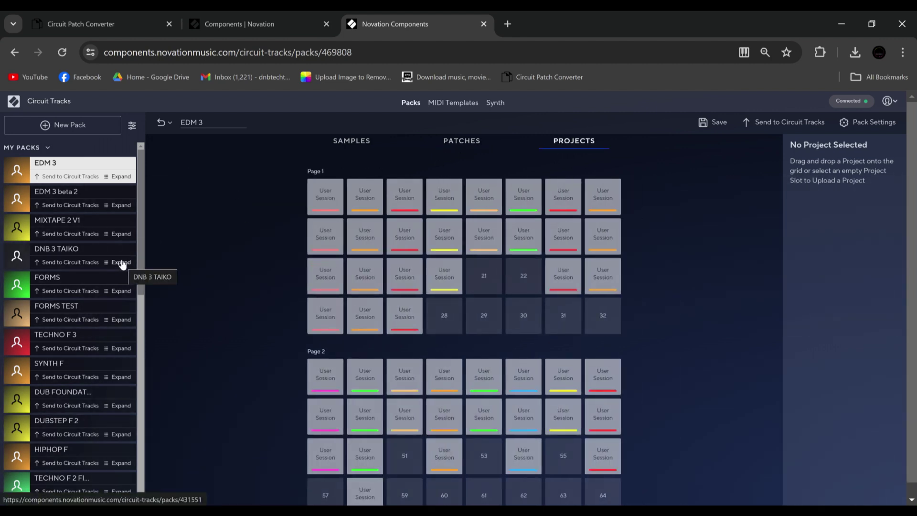
pyautogui.click(123, 291)
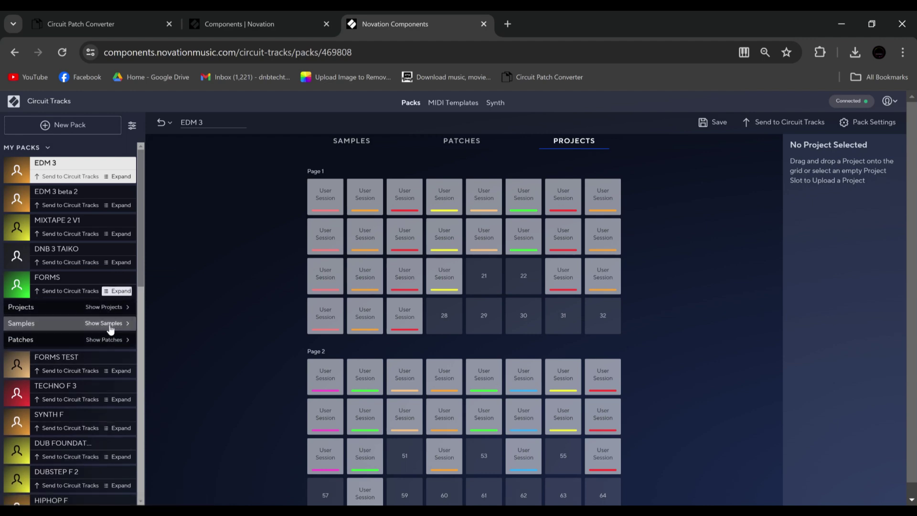
pyautogui.click(114, 308)
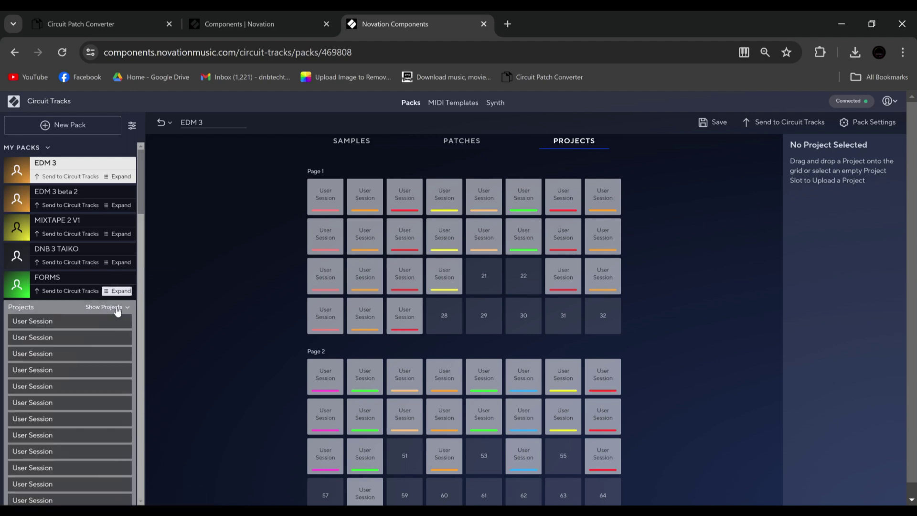
pyautogui.moveTo(102, 321); pyautogui.dragTo(35, 319)
# Drag MIXTAPE 2 V1's samples onto EDM 3's Samples grid and confirm the overwrite
pyautogui.click(456, 143)
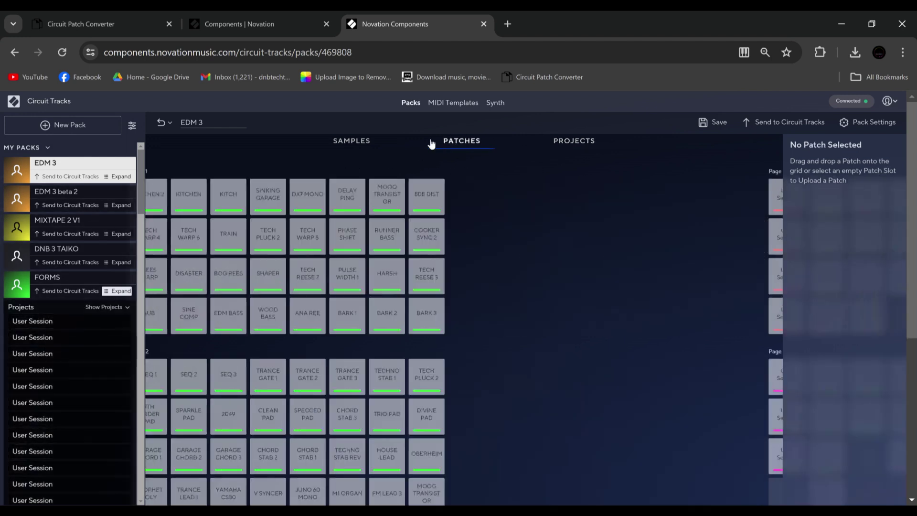
pyautogui.click(366, 143)
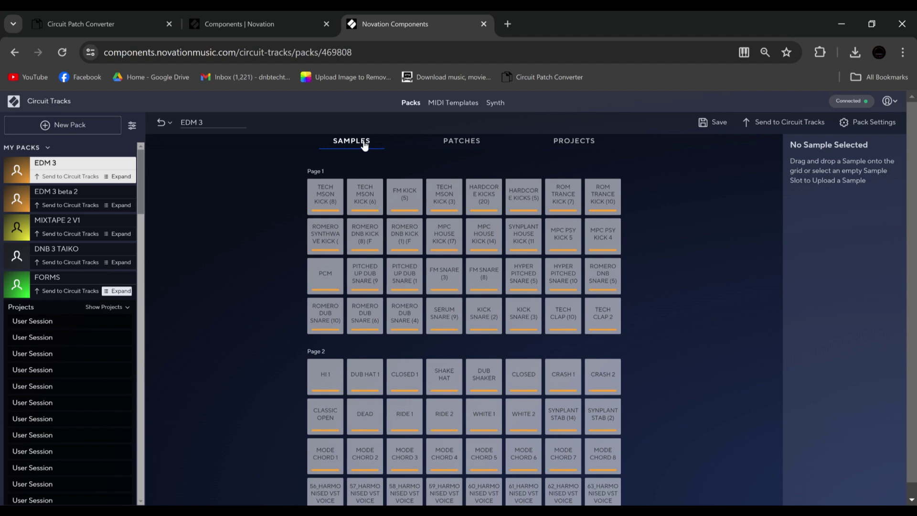
pyautogui.click(116, 235)
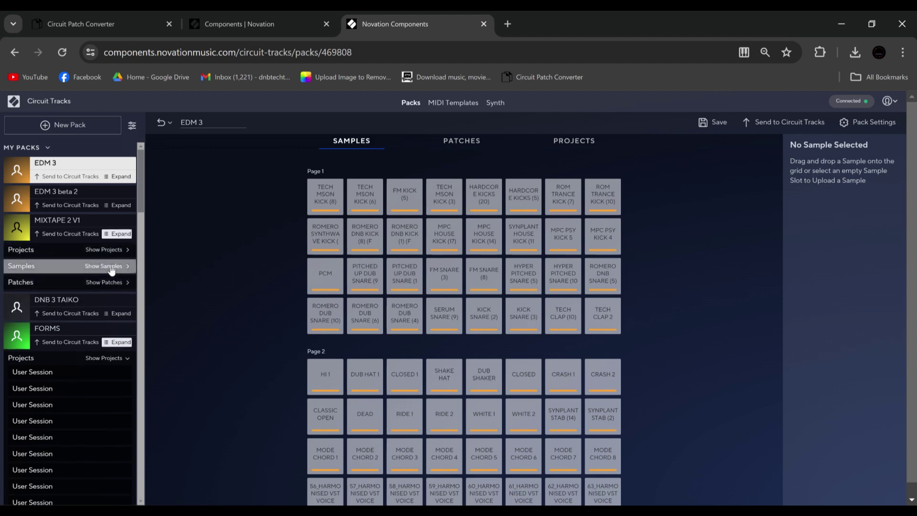
pyautogui.click(115, 266)
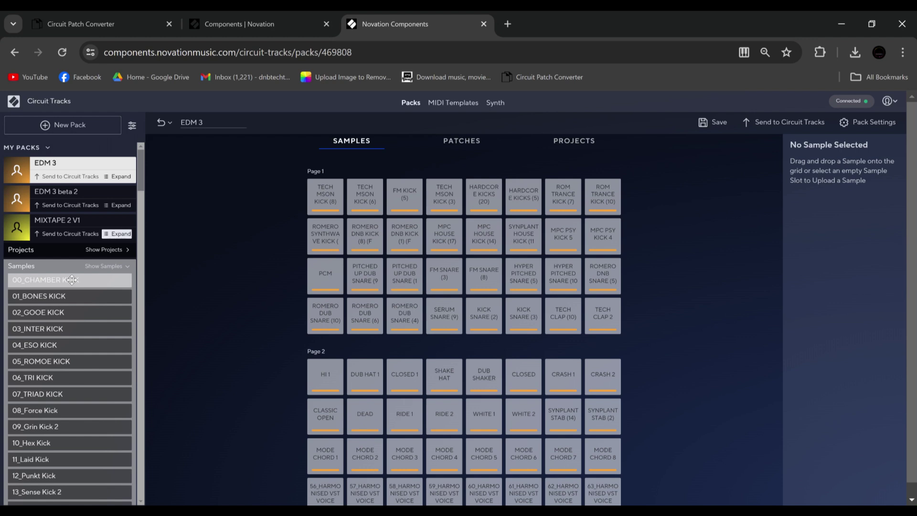
pyautogui.moveTo(70, 275); pyautogui.dragTo(428, 283)
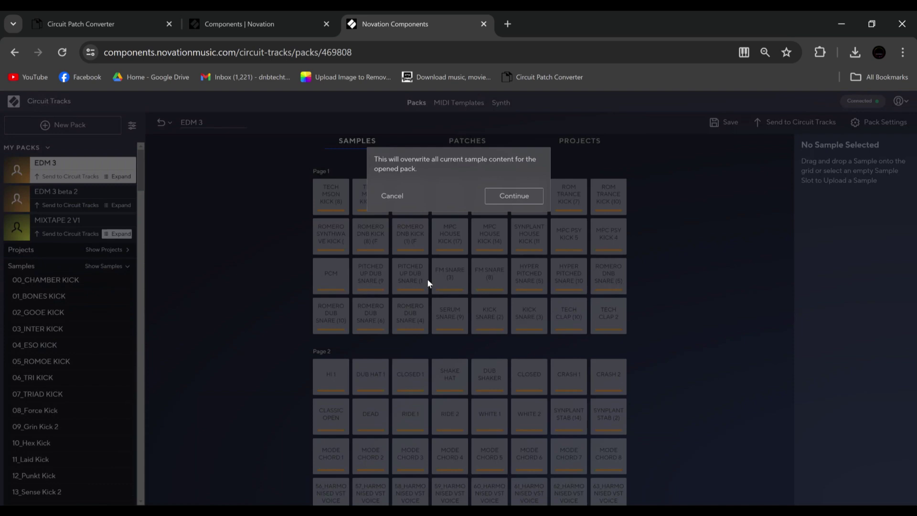
pyautogui.click(512, 197)
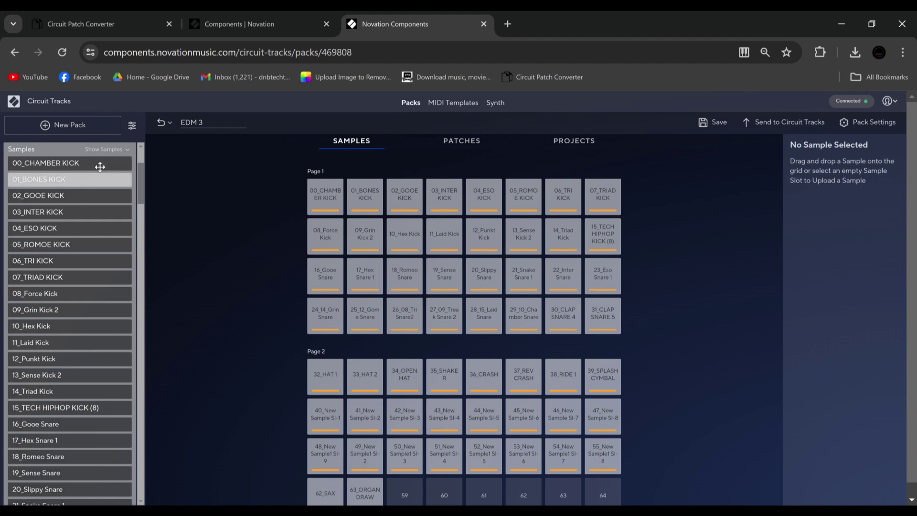
# Leave the unsaved pack and create a new empty pack
pyautogui.scroll(3, 138, 148)
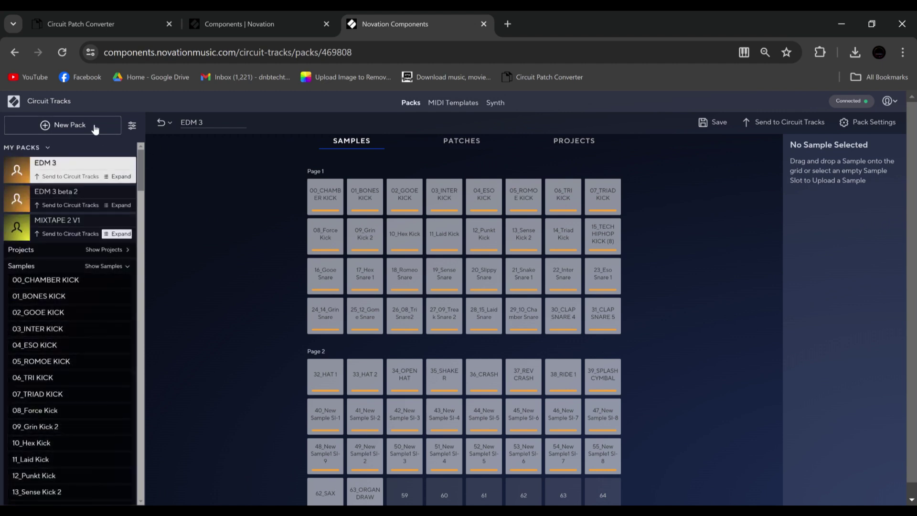
pyautogui.click(94, 125)
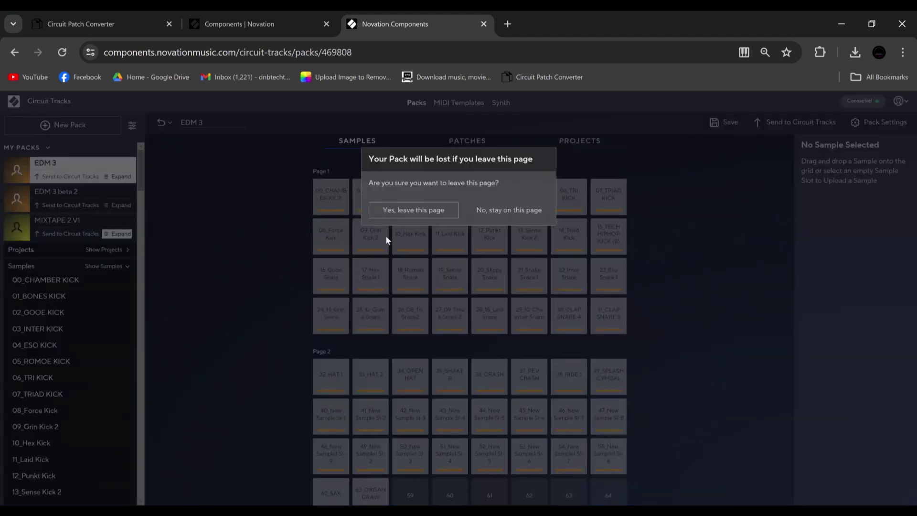
pyautogui.click(407, 210)
pyautogui.click(498, 228)
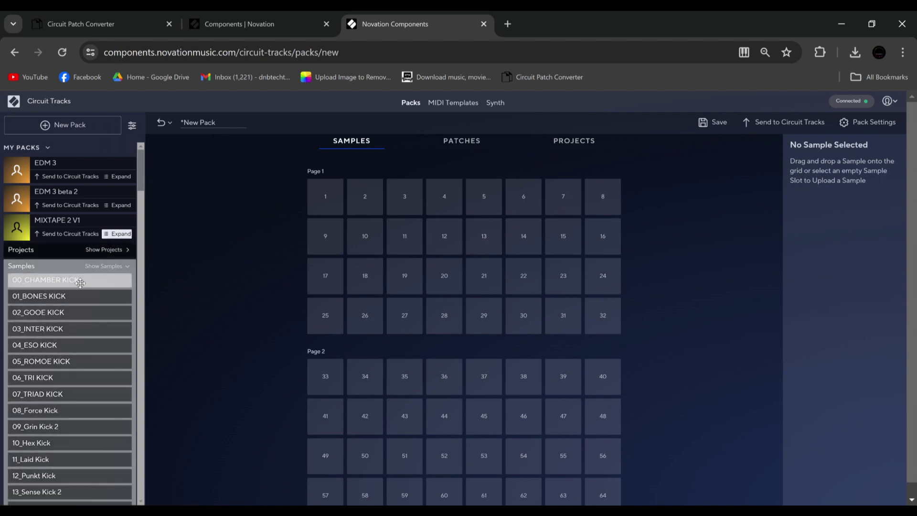
# Place 00_CHAMBER KICK in slot 10, KICK 9 in slot 26 and KICK 11 in slot 27
pyautogui.moveTo(81, 283); pyautogui.dragTo(369, 236)
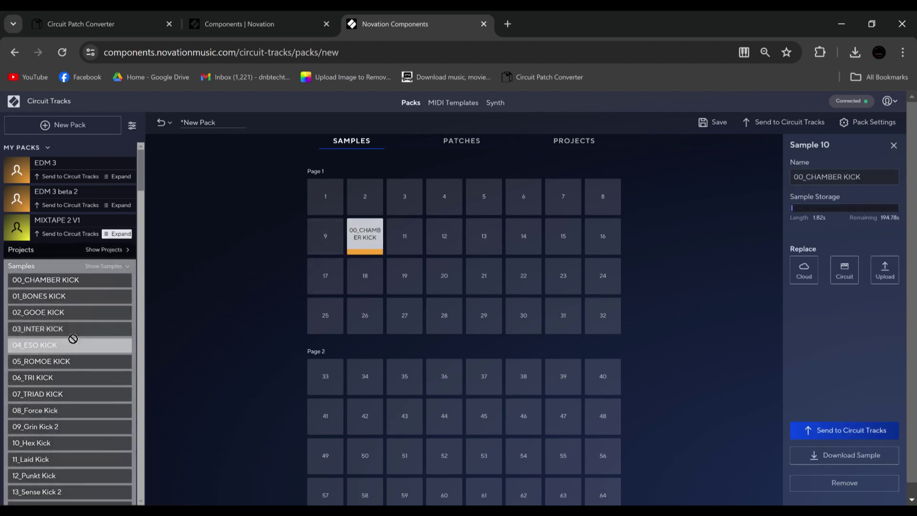
pyautogui.moveTo(73, 339); pyautogui.dragTo(445, 276)
pyautogui.scroll(-1, 110, 209)
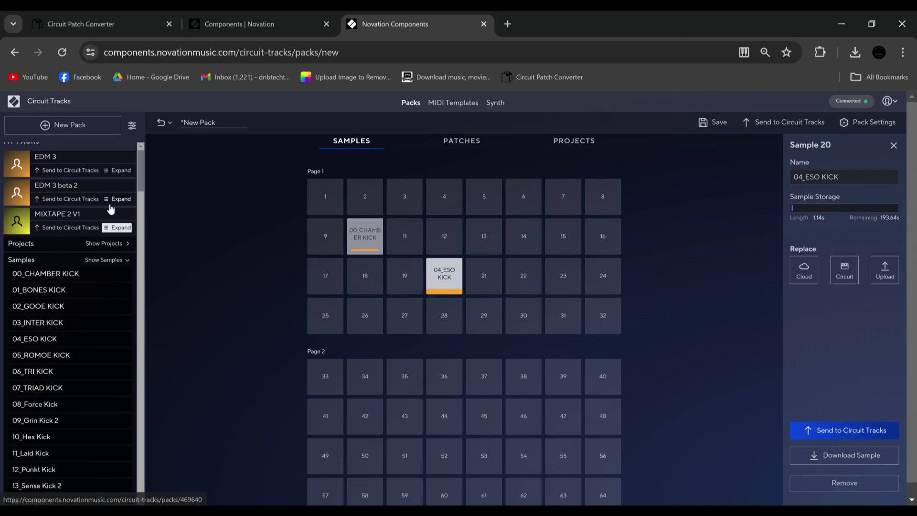
pyautogui.scroll(-5, 125, 200)
pyautogui.scroll(6, 121, 230)
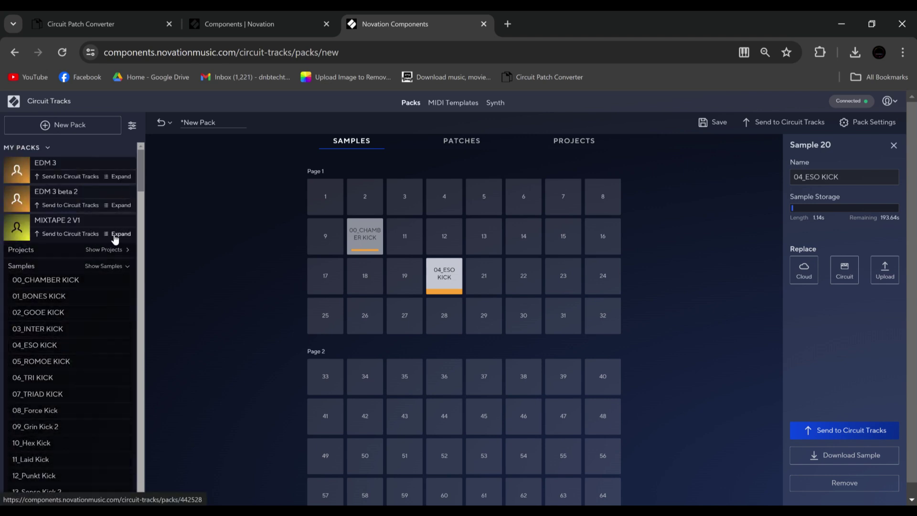
pyautogui.click(109, 249)
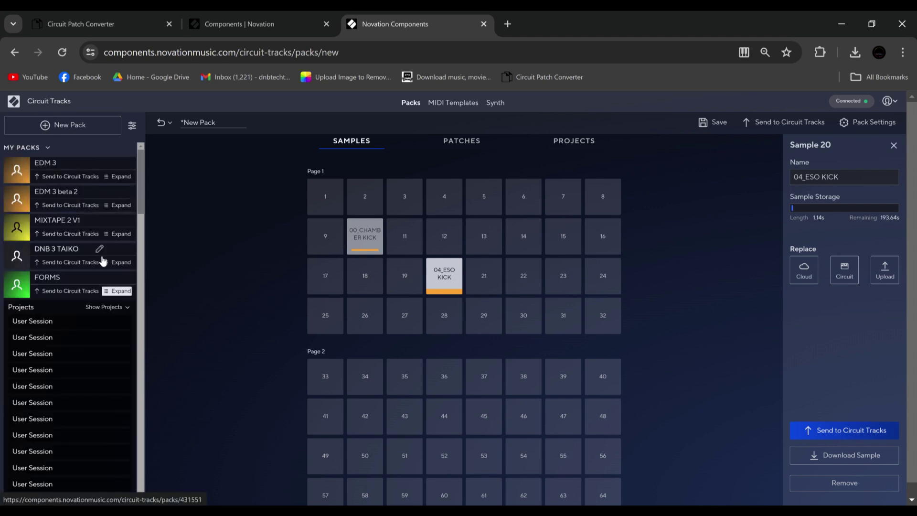
pyautogui.click(76, 307)
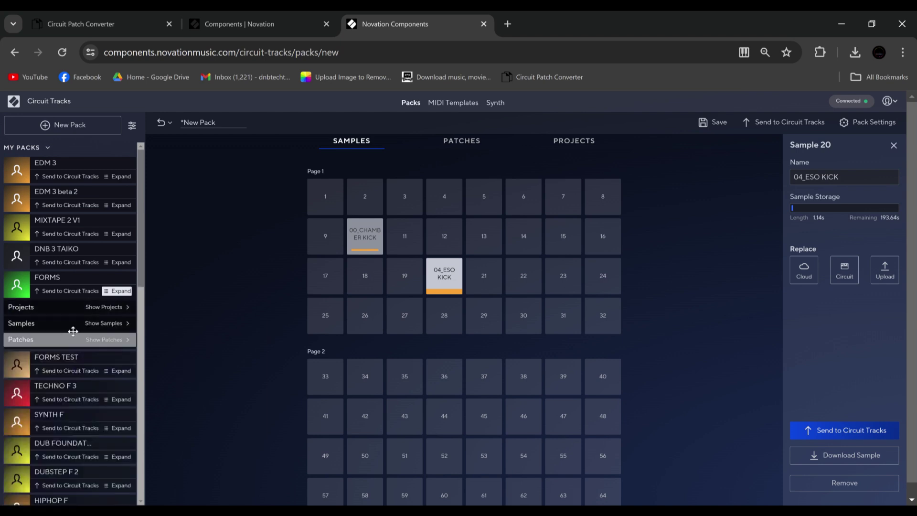
pyautogui.click(86, 323)
pyautogui.moveTo(47, 335); pyautogui.dragTo(365, 315)
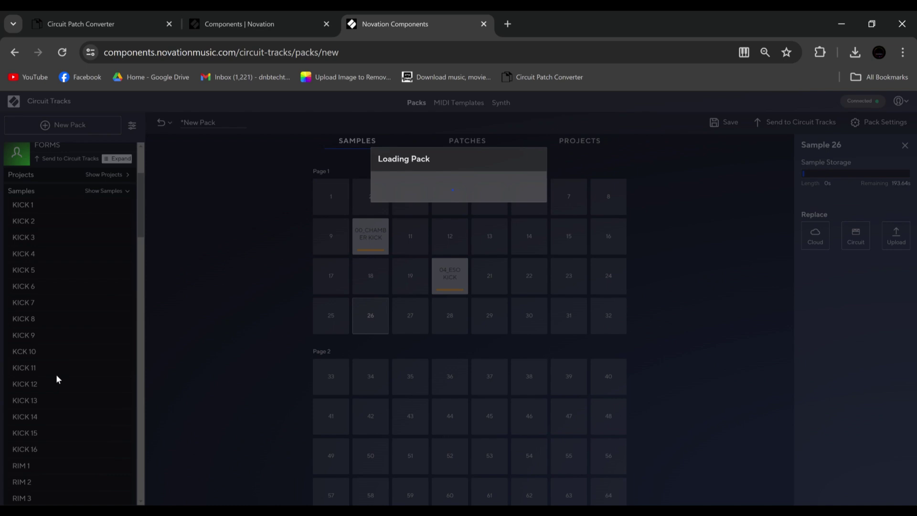
pyautogui.moveTo(56, 373); pyautogui.dragTo(406, 312)
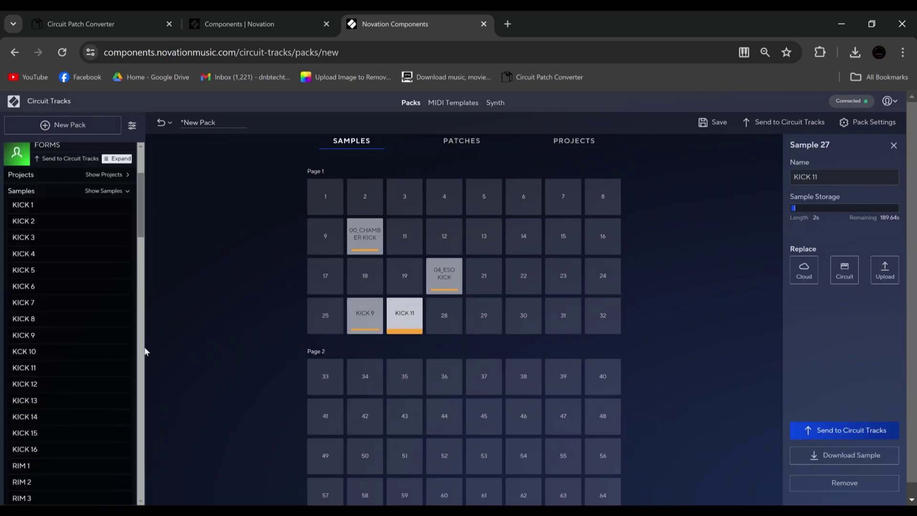
# Load the FORMS patches into the Patches grid and confirm the overwrite
pyautogui.click(106, 191)
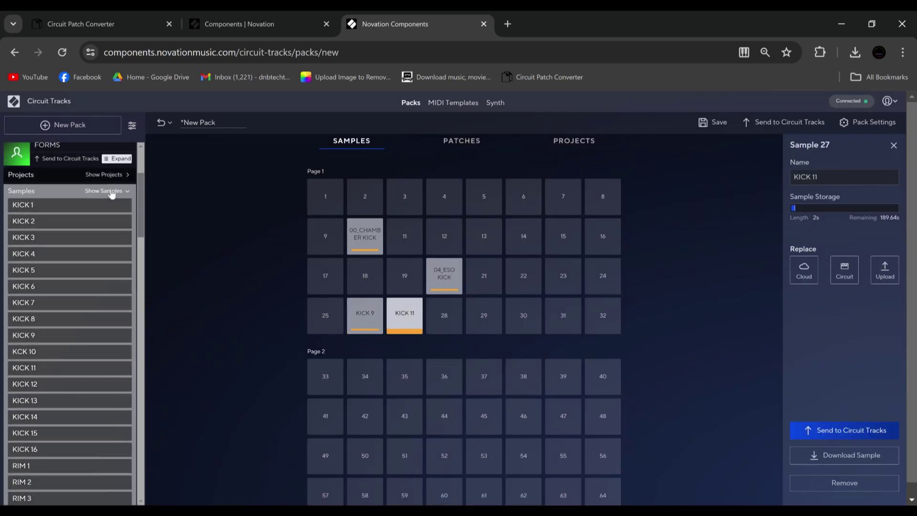
pyautogui.click(112, 208)
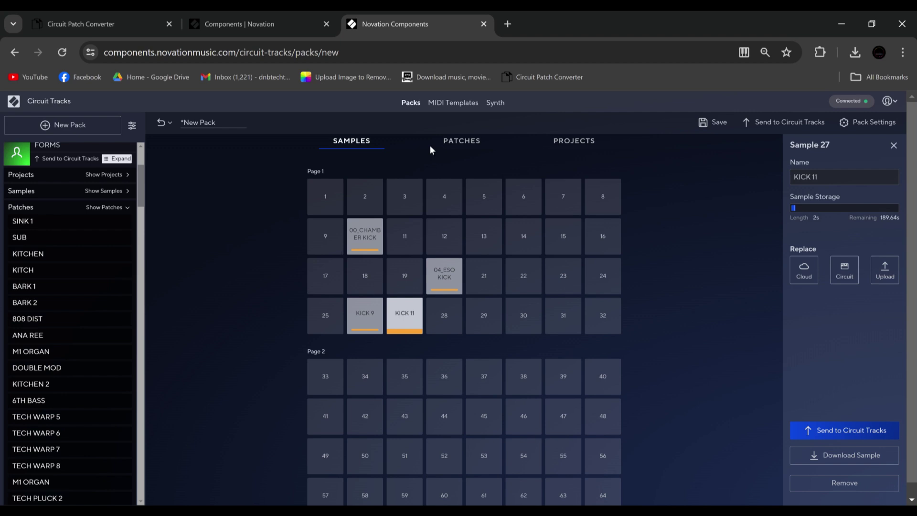
pyautogui.click(460, 142)
pyautogui.moveTo(113, 211); pyautogui.dragTo(454, 274)
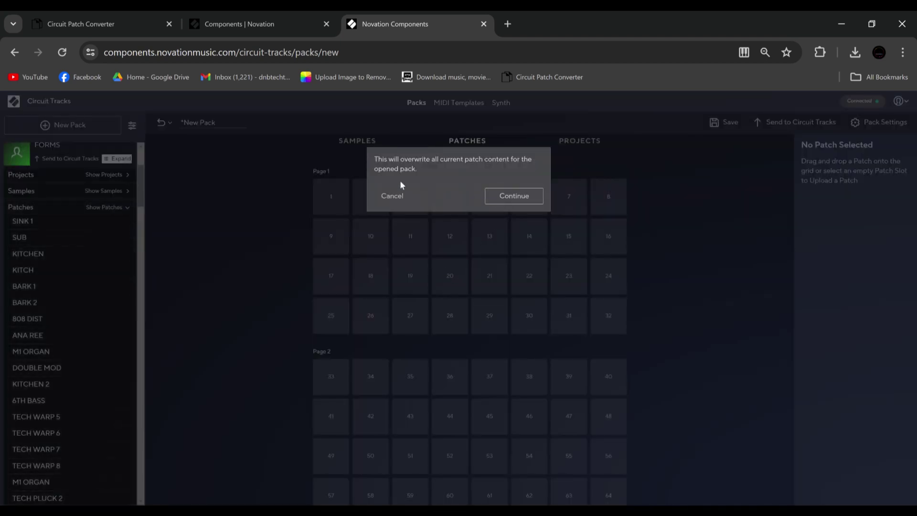
pyautogui.click(507, 194)
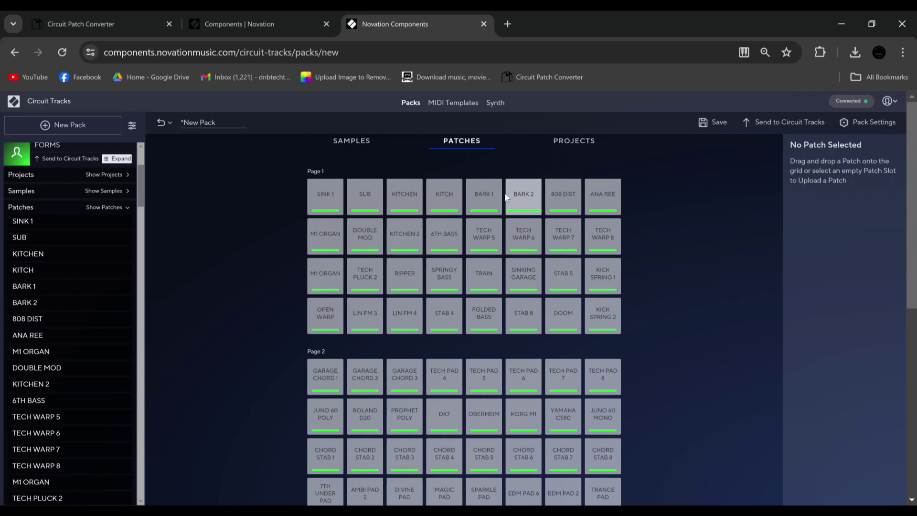
# Check the send options, then send the whole pack over Circuit Tracks pack slot 23
pyautogui.click(759, 124)
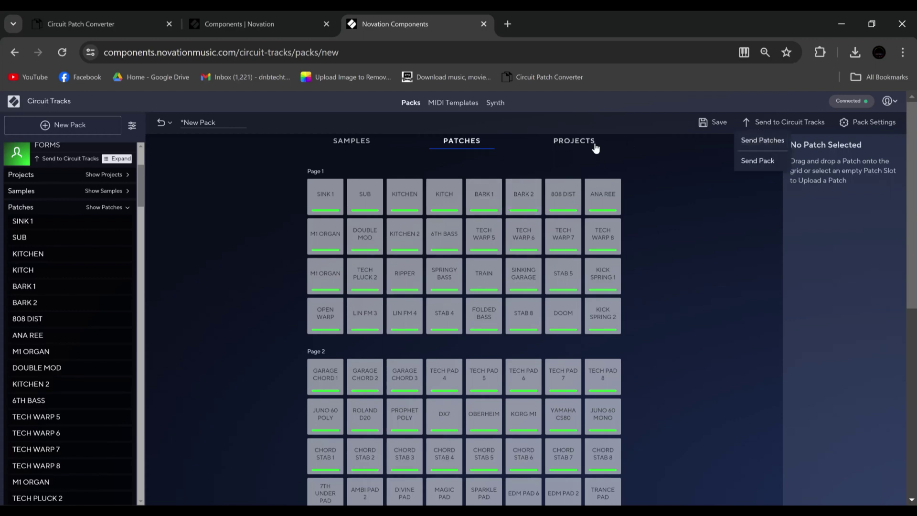
pyautogui.click(368, 147)
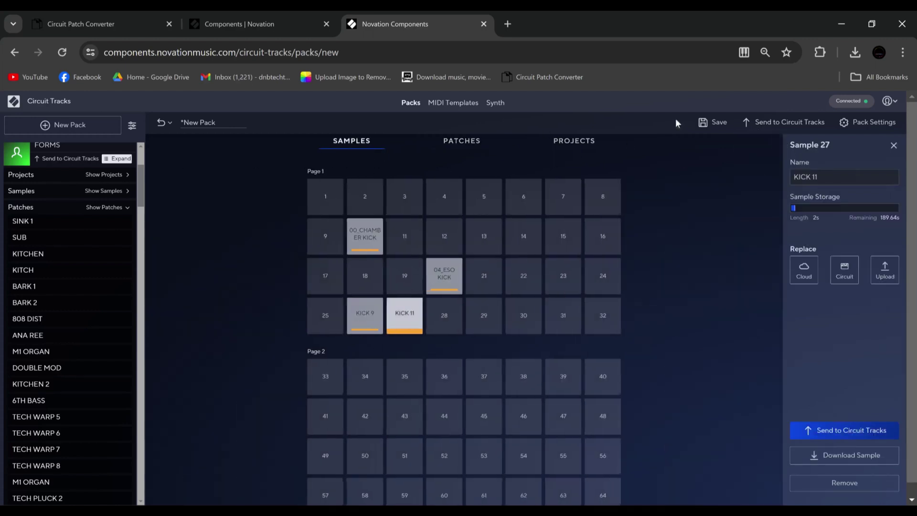
pyautogui.click(764, 125)
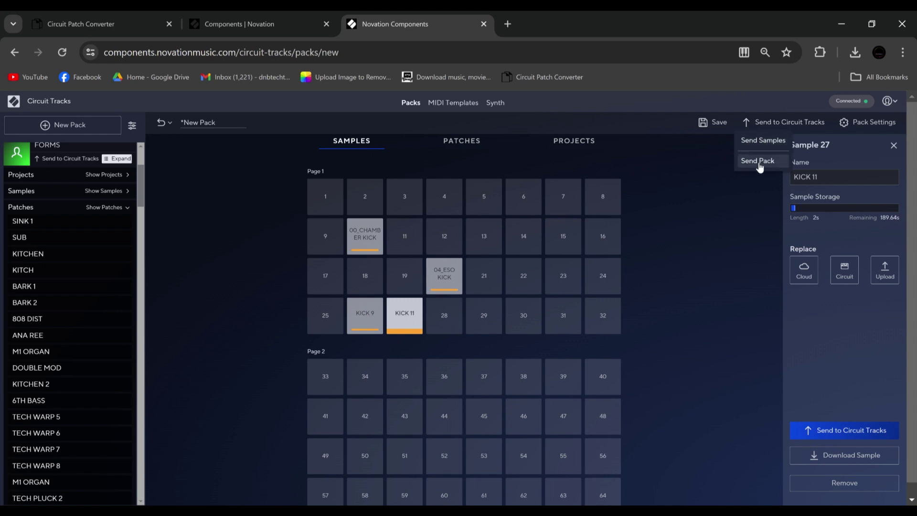
pyautogui.click(591, 148)
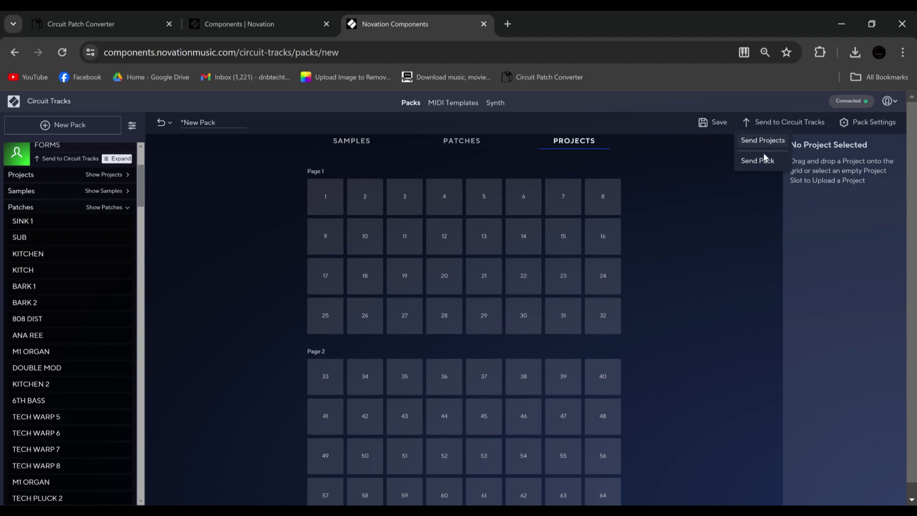
pyautogui.click(748, 161)
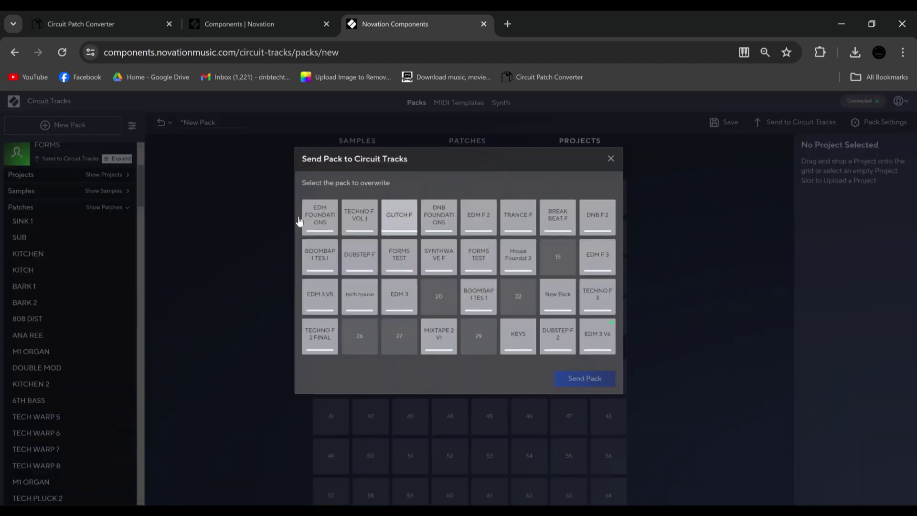
pyautogui.click(558, 294)
pyautogui.click(579, 379)
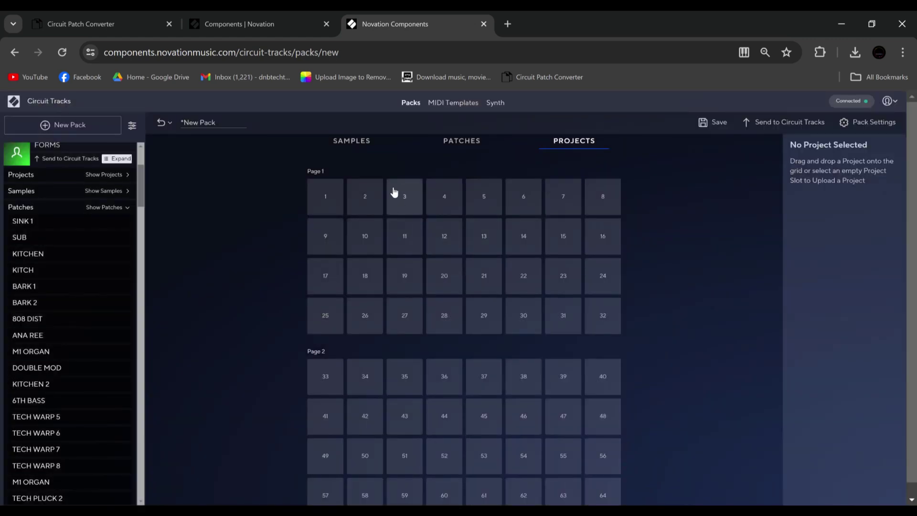
# Reopen the send-pack slot window and close it without sending
pyautogui.click(777, 125)
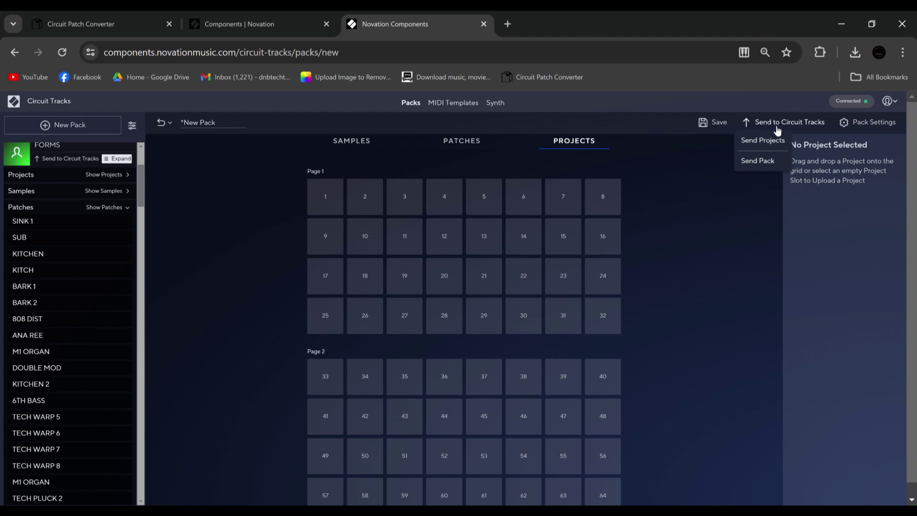
pyautogui.click(766, 160)
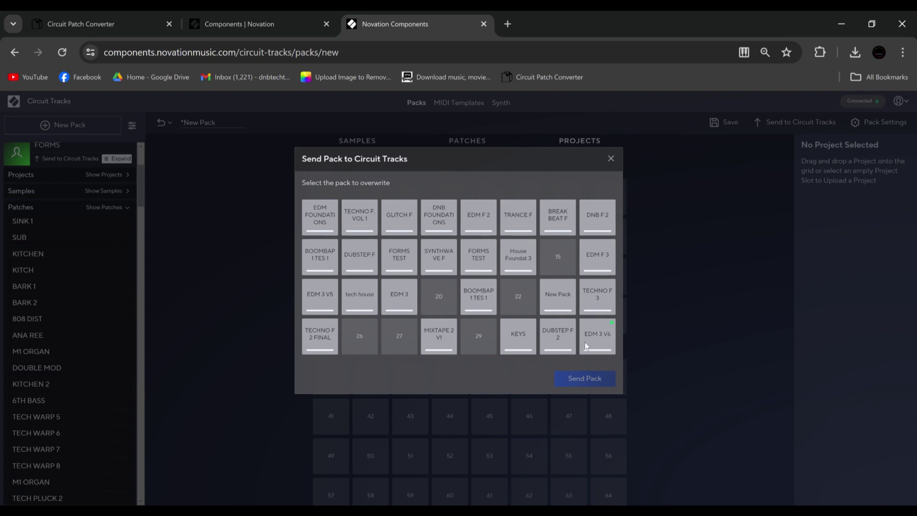
pyautogui.click(611, 159)
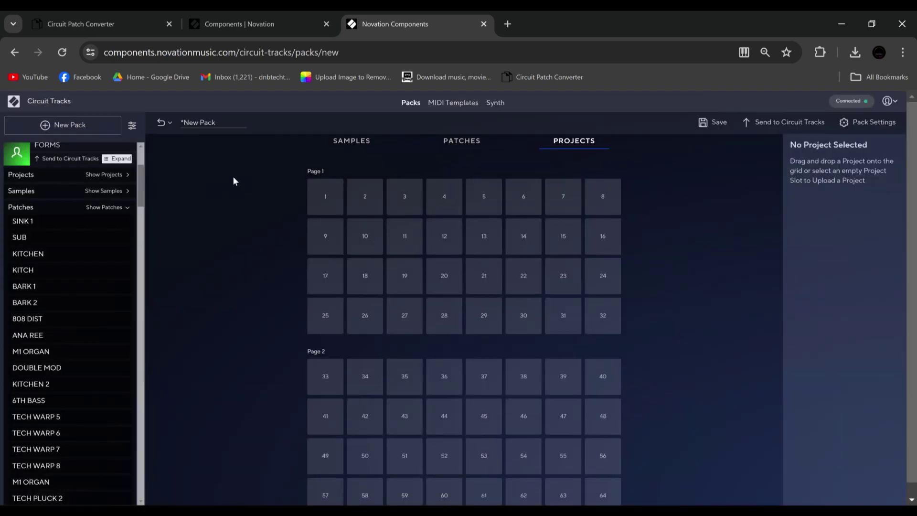
# Leave the pack page and create a new blank synth patch
pyautogui.click(497, 103)
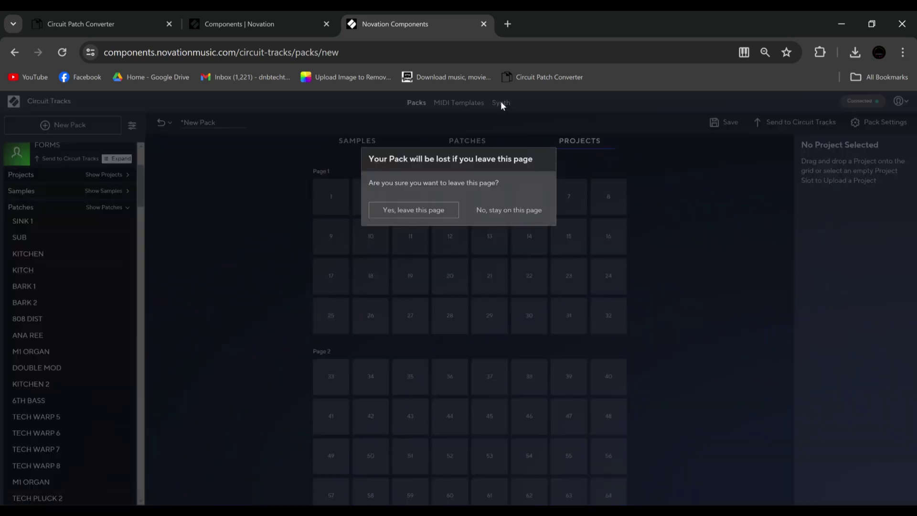
pyautogui.click(417, 211)
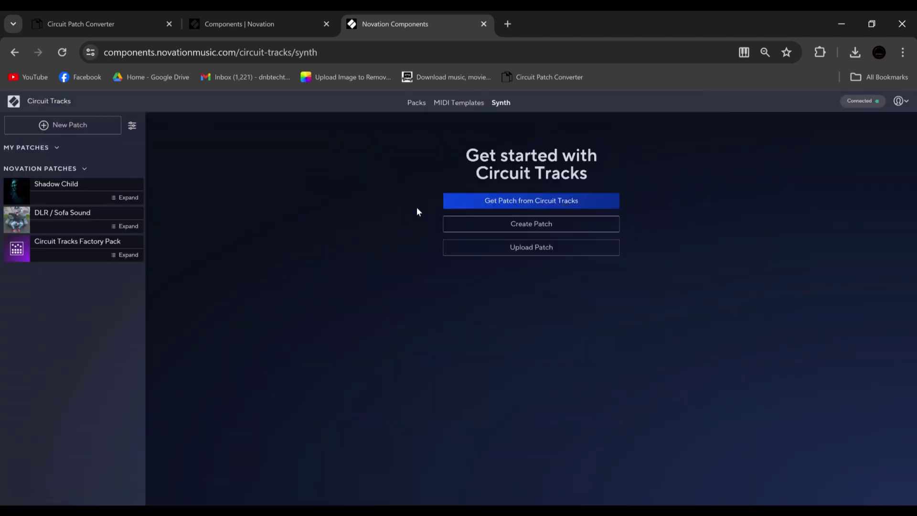
pyautogui.click(501, 221)
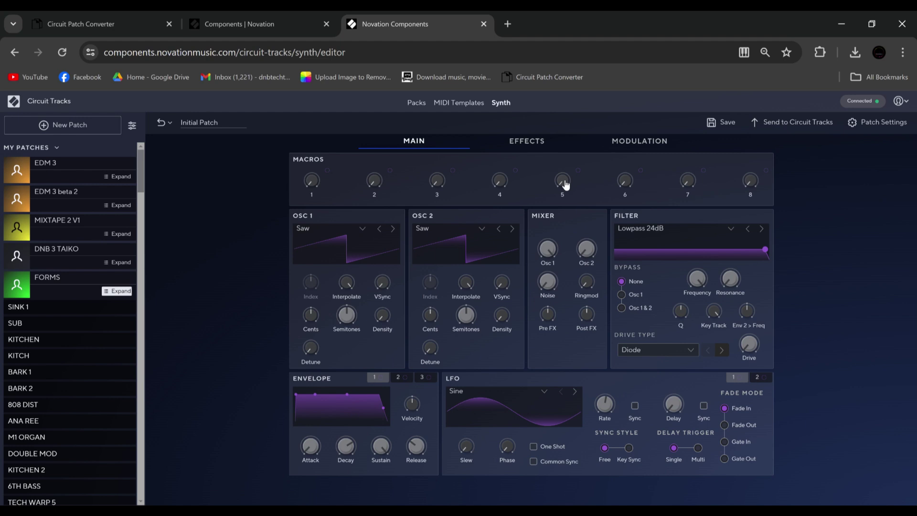
# Assign macros 5, 6, 4 and 7 to filter frequency, resonance, Env 2 > Freq and drive
pyautogui.click(578, 170)
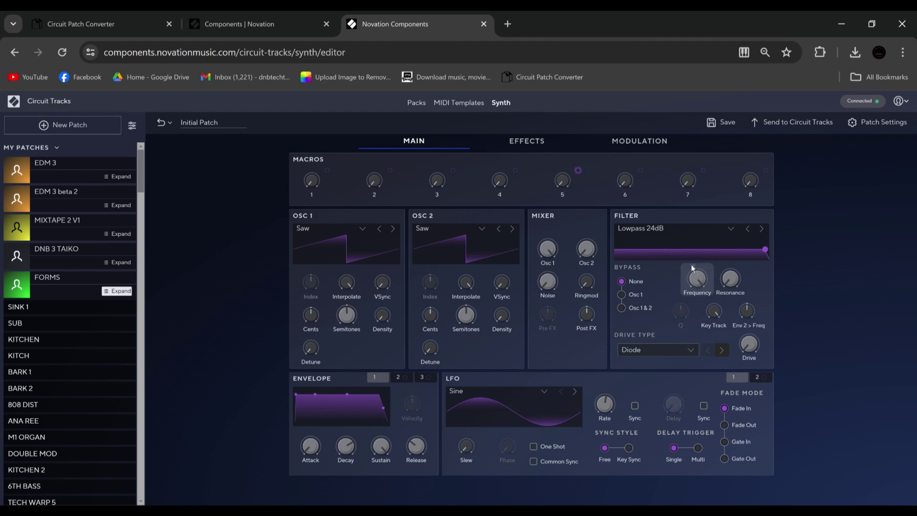
pyautogui.click(641, 171)
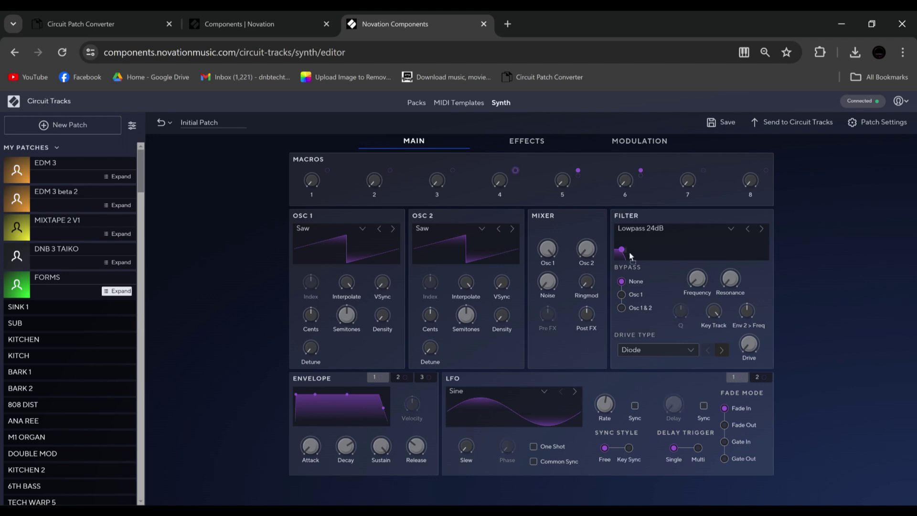
pyautogui.moveTo(631, 256); pyautogui.dragTo(747, 311)
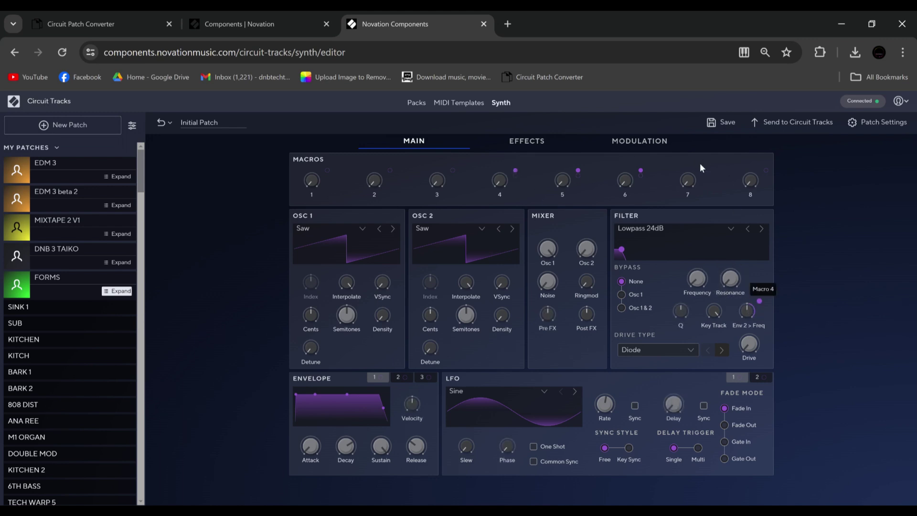
pyautogui.moveTo(703, 170); pyautogui.dragTo(749, 343)
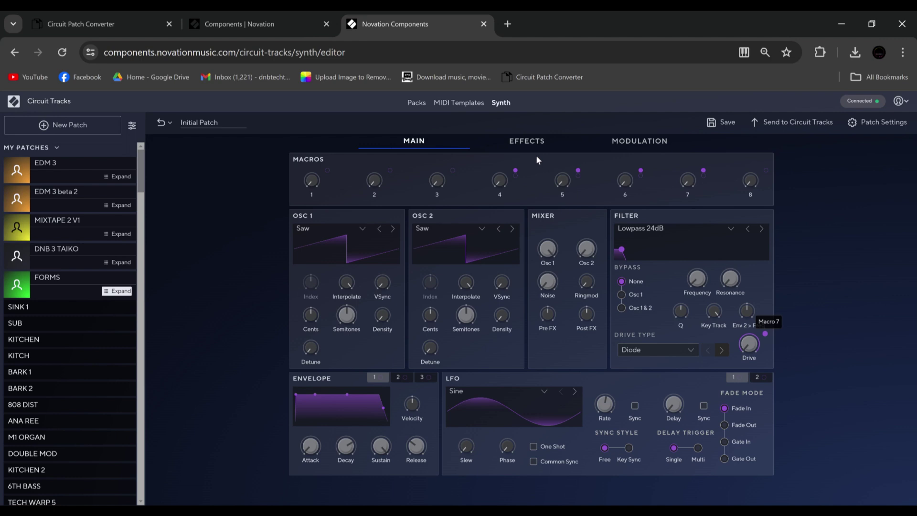
# Assign macro 8 to chorus level, switch the effect to phaser, and set macro 8 to 114
pyautogui.click(527, 141)
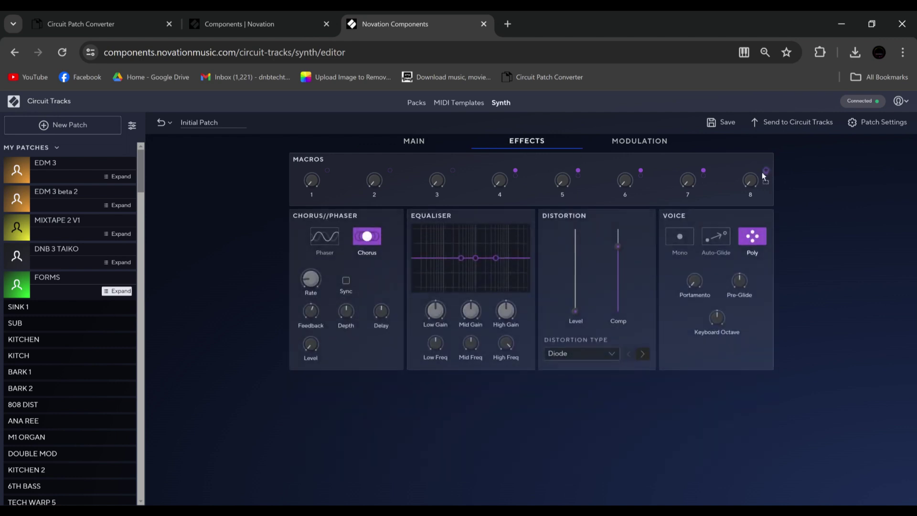
pyautogui.moveTo(766, 170); pyautogui.dragTo(386, 325)
pyautogui.moveTo(311, 348); pyautogui.dragTo(311, 347)
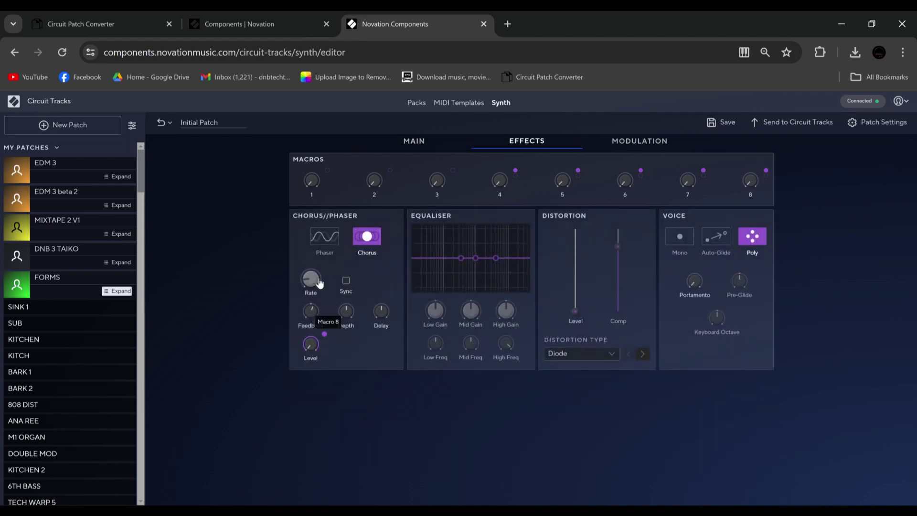
pyautogui.click(325, 236)
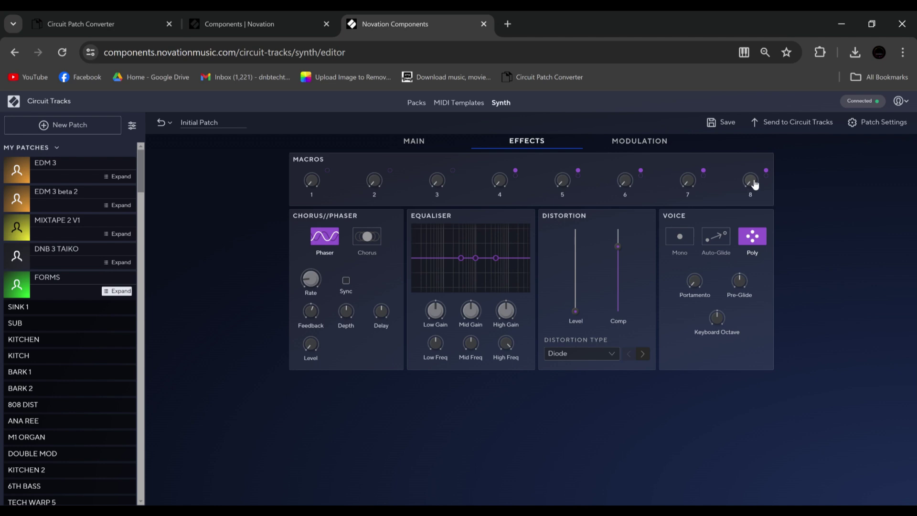
pyautogui.moveTo(754, 184); pyautogui.dragTo(738, 200)
pyautogui.click(420, 143)
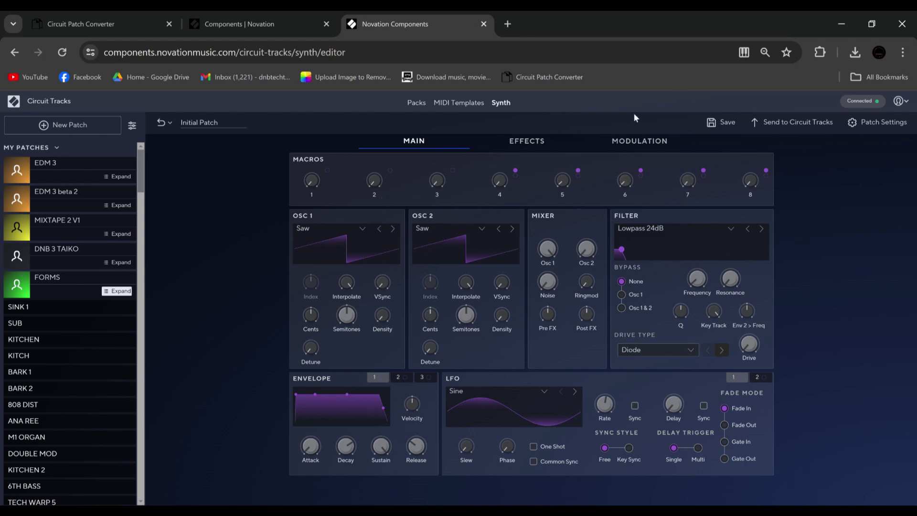
# Open the send-patch and save-under-new-name dialogs, dismissing each without saving
pyautogui.click(768, 123)
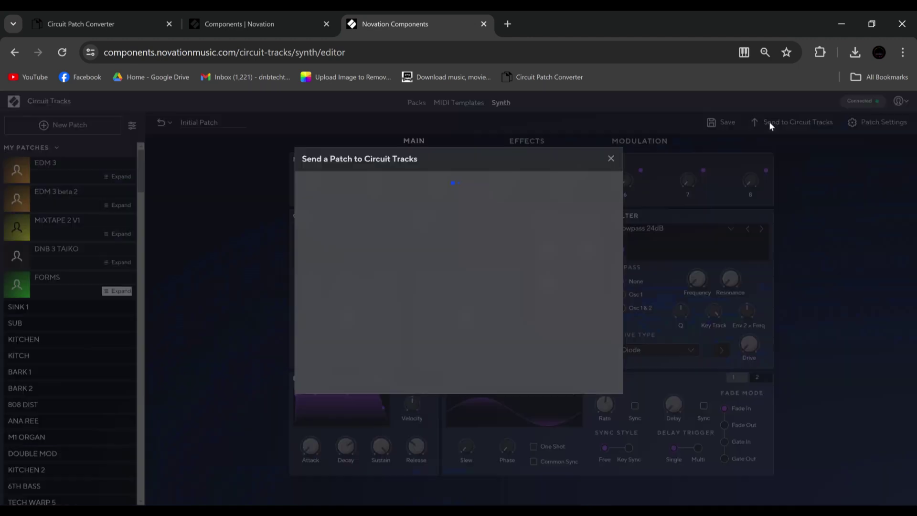
pyautogui.click(624, 151)
pyautogui.click(735, 123)
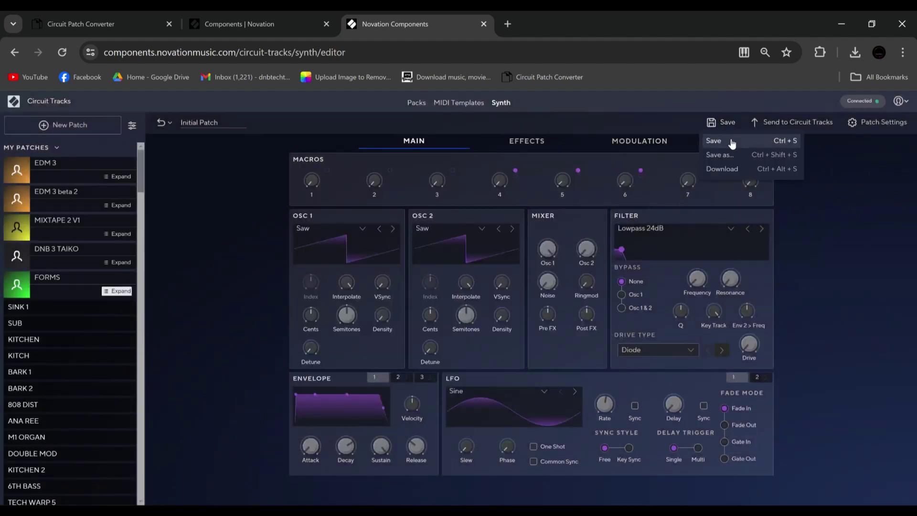
pyautogui.click(732, 140)
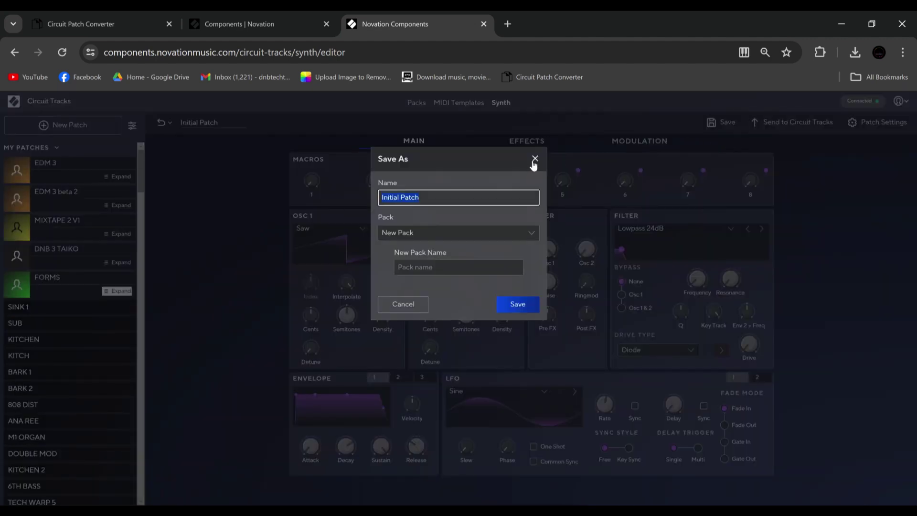
pyautogui.click(535, 159)
pyautogui.click(720, 123)
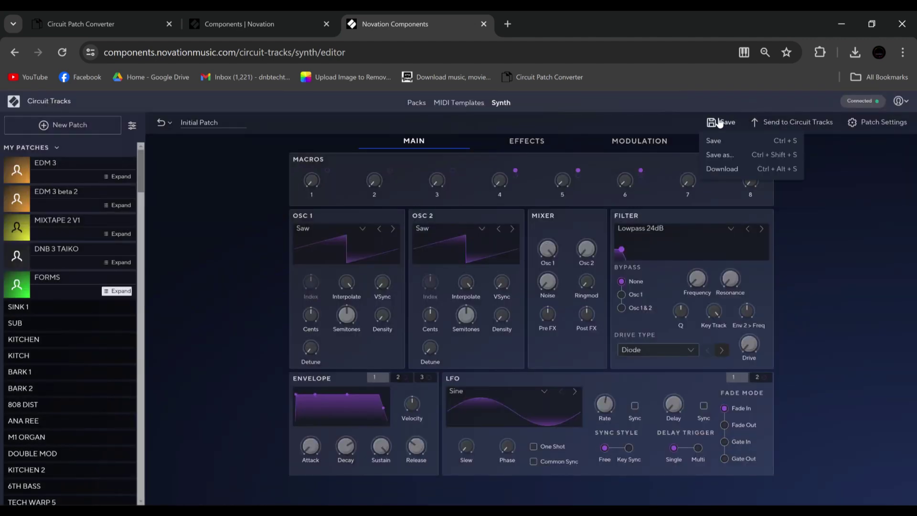
pyautogui.click(730, 155)
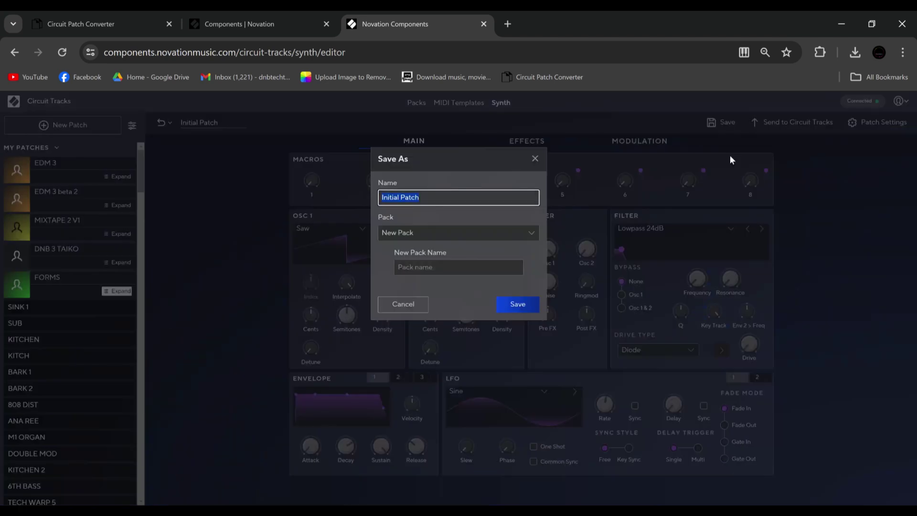
pyautogui.click(536, 159)
# Download the patch as Initial Patch.syx, then check its Patch Settings category stays None
pyautogui.click(722, 123)
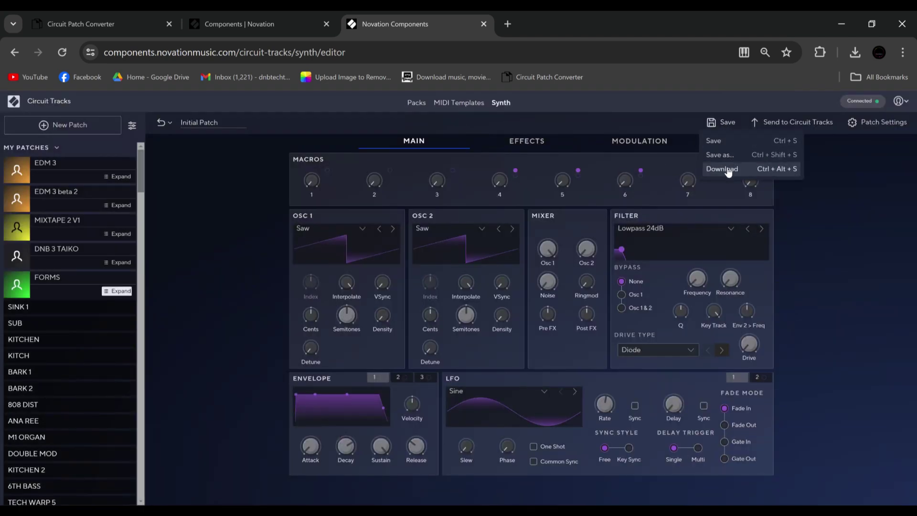
pyautogui.click(728, 168)
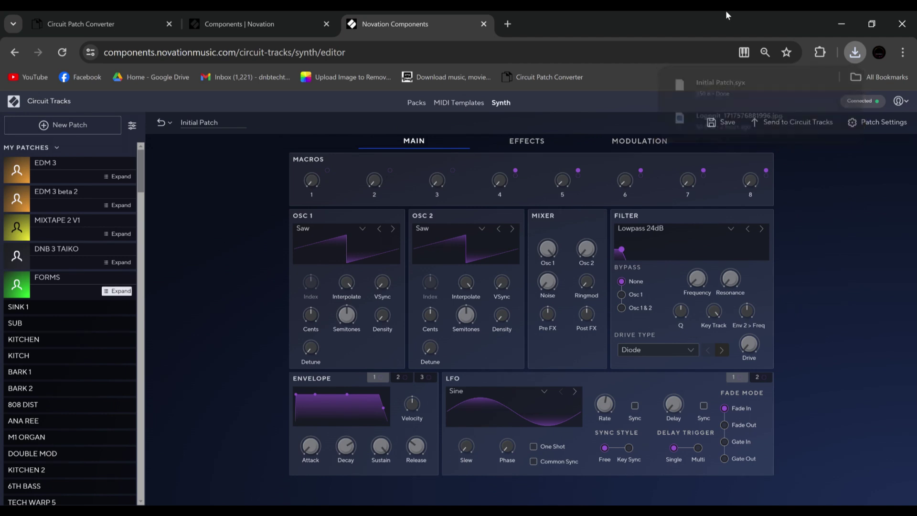
pyautogui.click(859, 123)
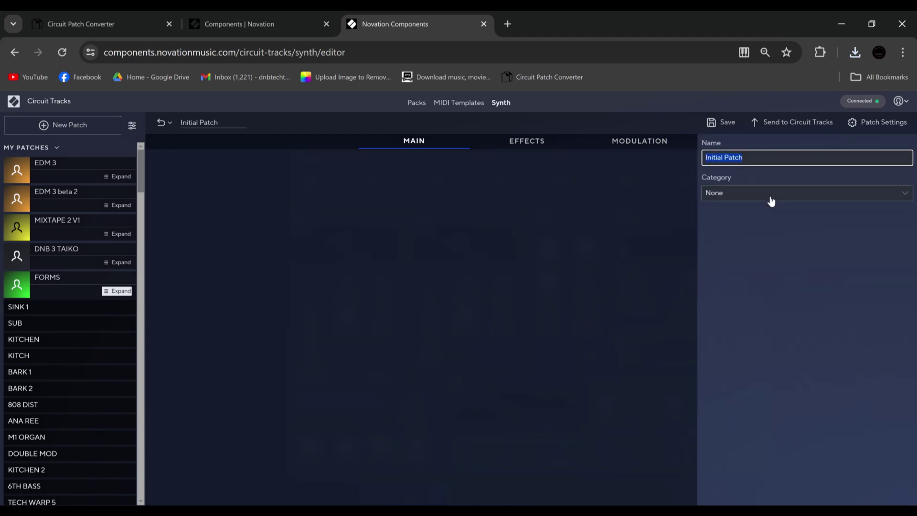
pyautogui.click(770, 195)
pyautogui.click(770, 197)
pyautogui.click(680, 173)
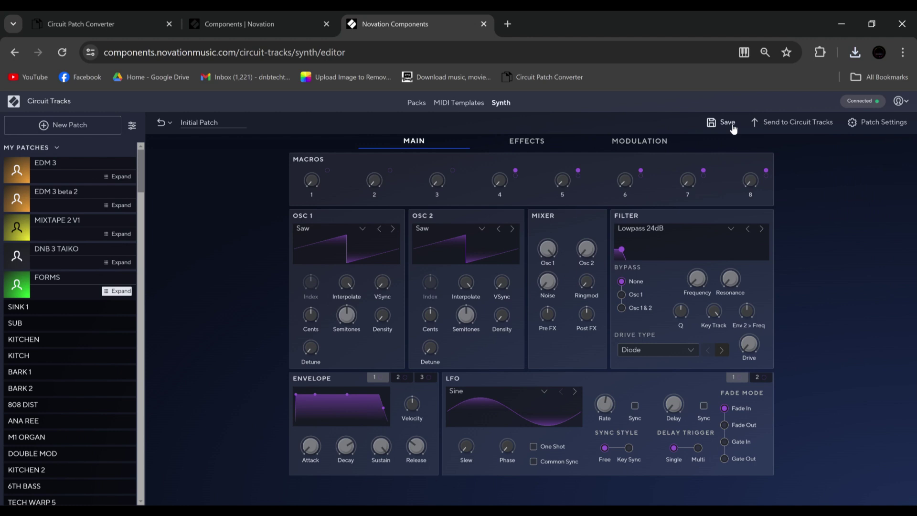
pyautogui.click(777, 123)
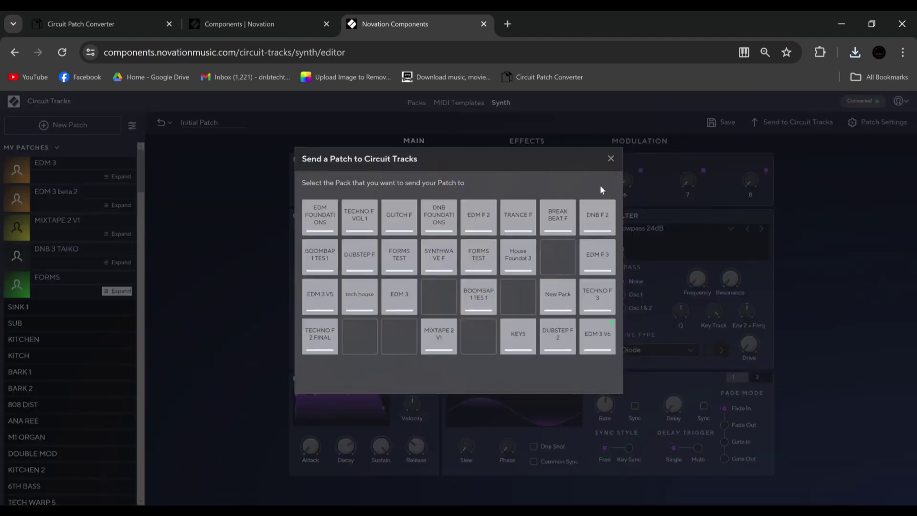
pyautogui.click(557, 295)
pyautogui.scroll(-2, 488, 270)
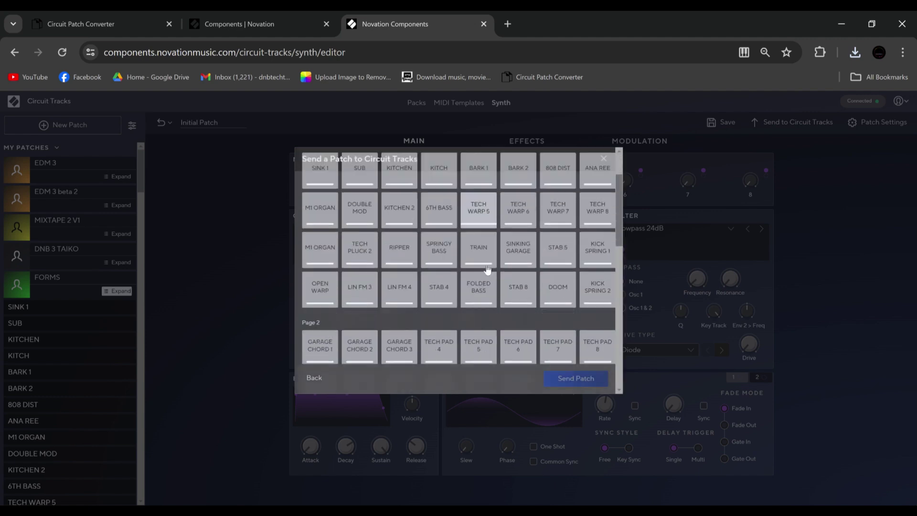
pyautogui.scroll(-8, 488, 270)
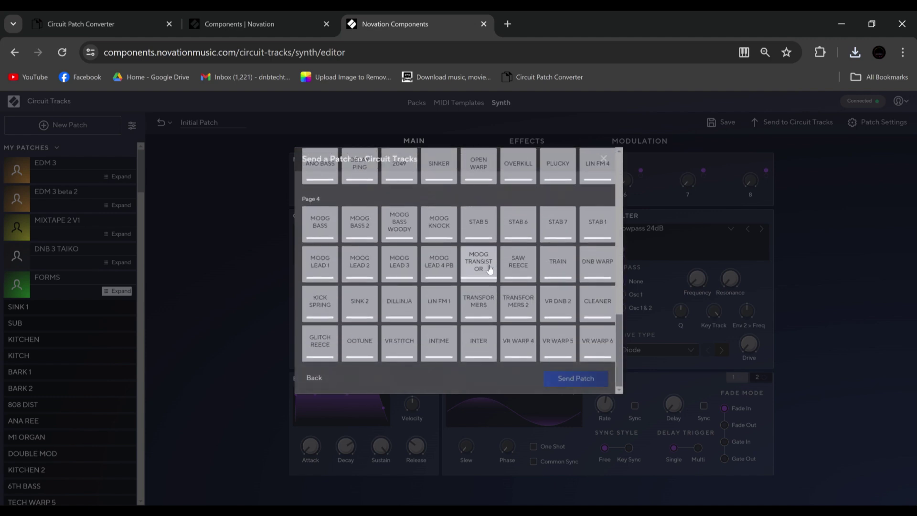
pyautogui.scroll(10, 489, 269)
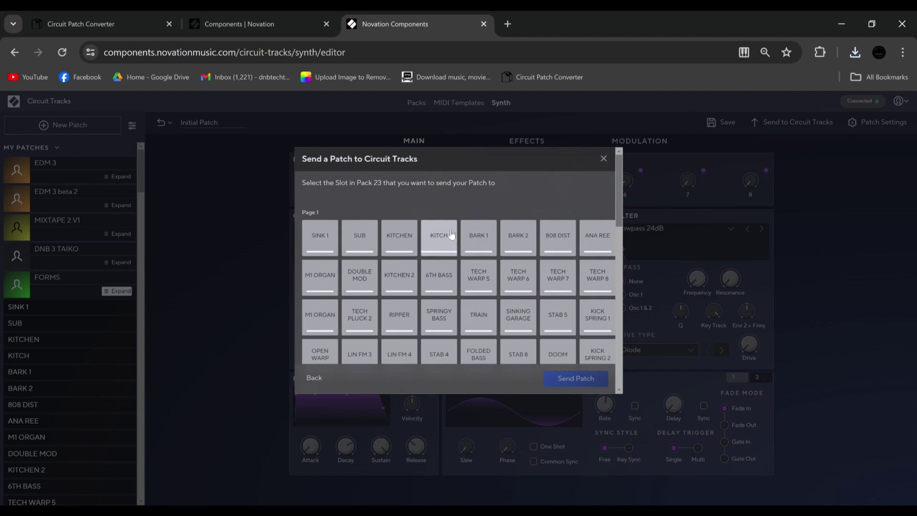
pyautogui.click(451, 234)
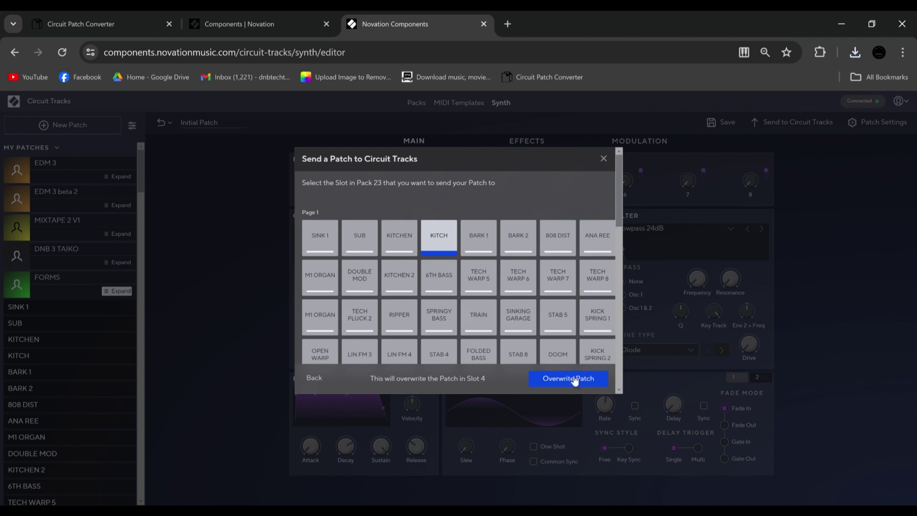
pyautogui.click(604, 159)
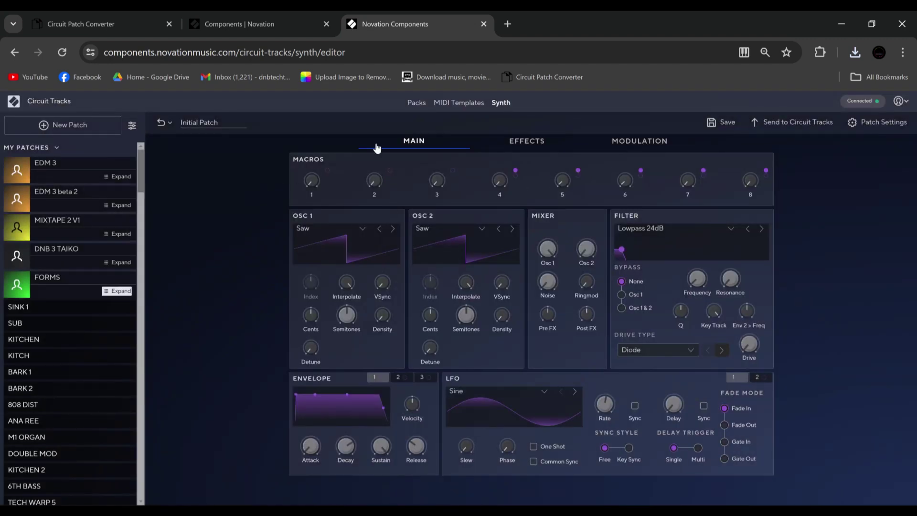
pyautogui.middleClick(531, 79)
# Switch to the Circuit Patch Converter tab and minimise the stray Crop folder window
pyautogui.click(551, 19)
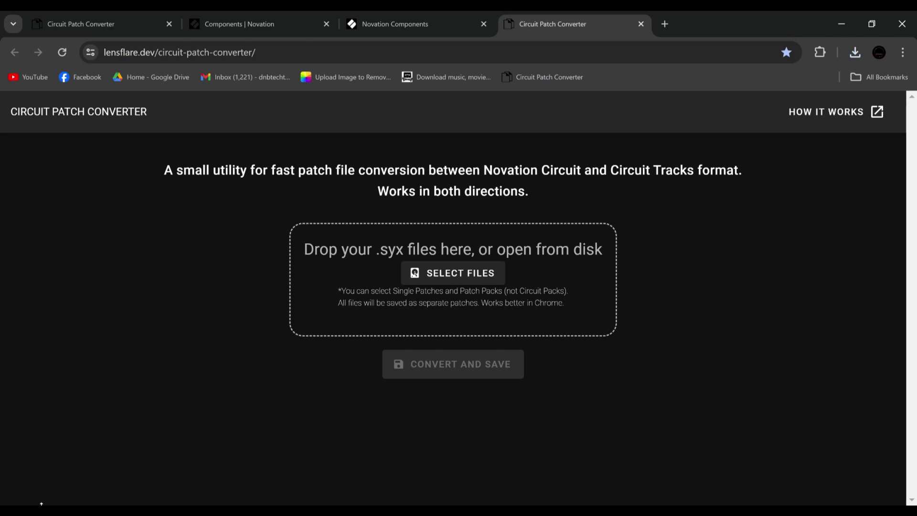
pyautogui.moveTo(42, 504)
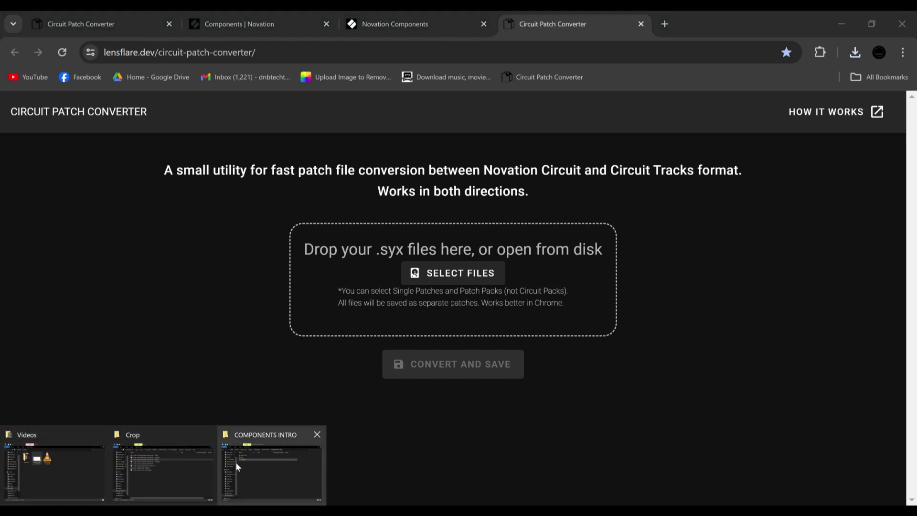
pyautogui.moveTo(180, 454)
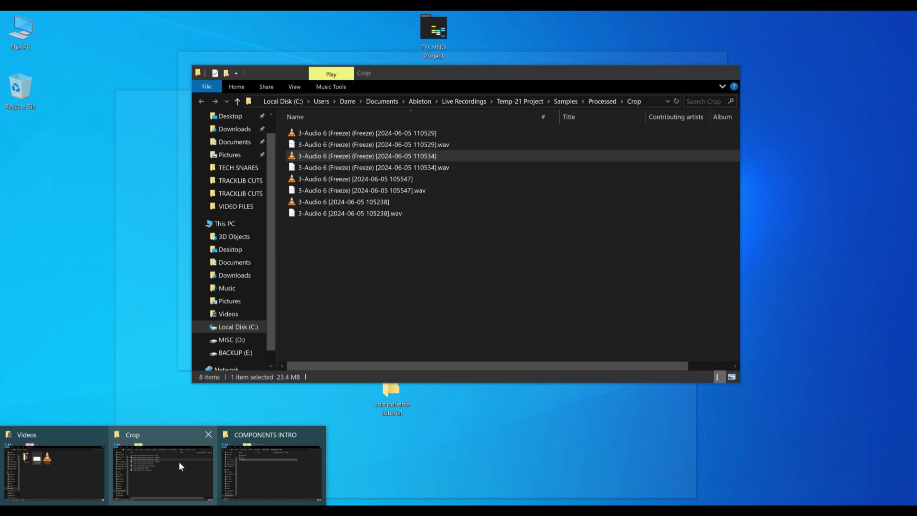
pyautogui.click(179, 462)
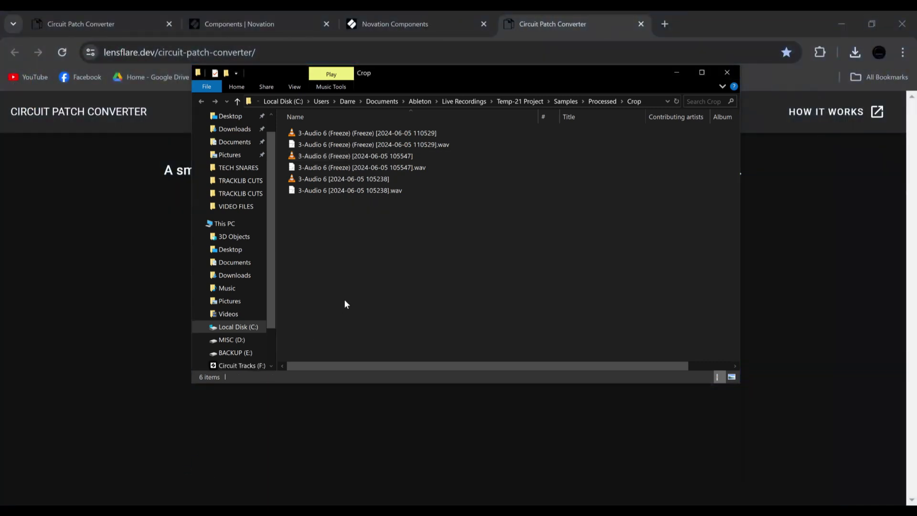
pyautogui.click(676, 73)
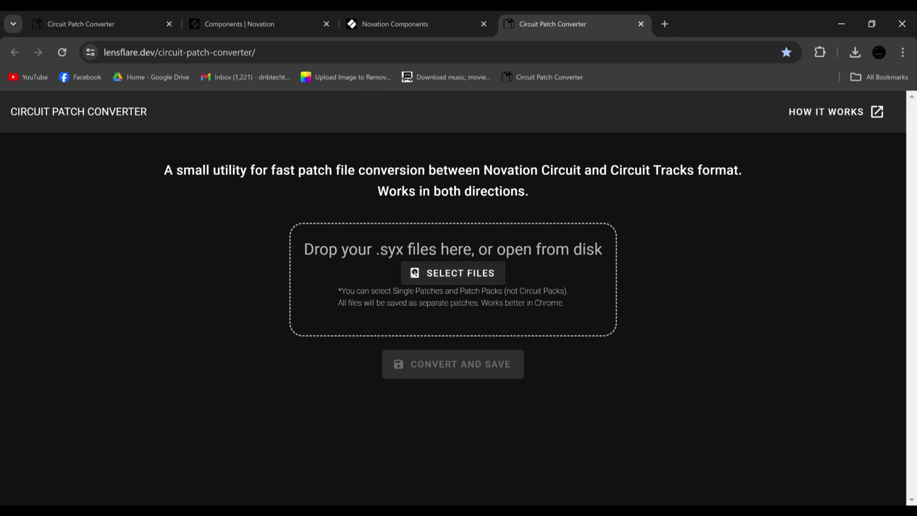
# Browse in File Explorer to E:\MUSIC\MUSIC SEO\TECHTRONIX\CIRCUIT\DNB FOUNDATIONS VOLUME 2
pyautogui.click(163, 510)
pyautogui.click(266, 468)
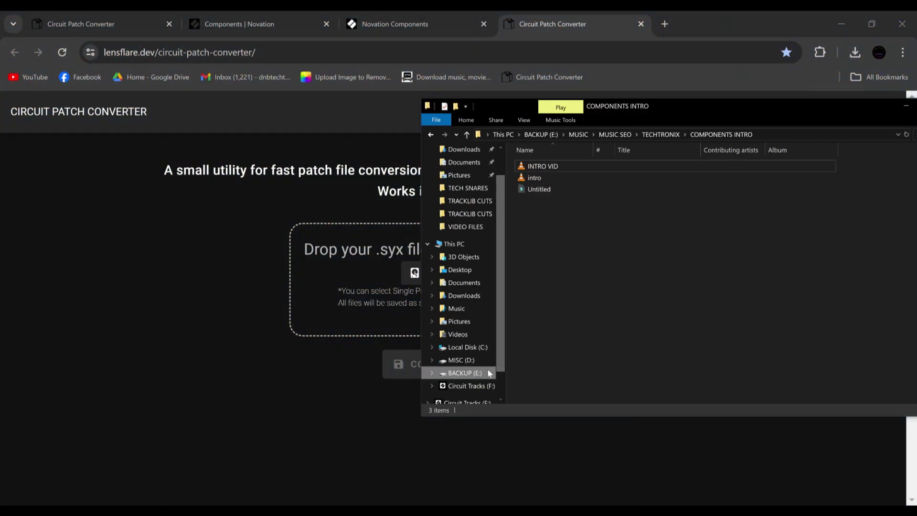
pyautogui.click(463, 373)
pyautogui.click(544, 191)
pyautogui.doubleClick(545, 191)
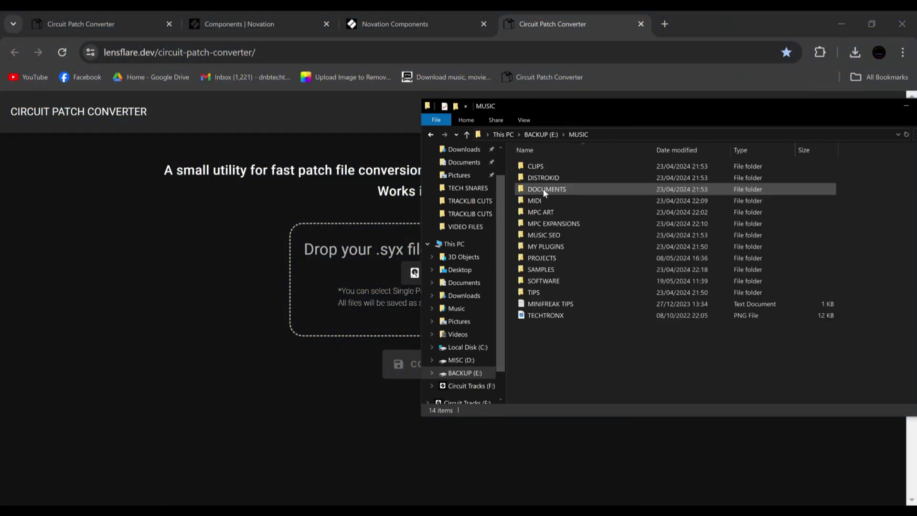
pyautogui.doubleClick(552, 234)
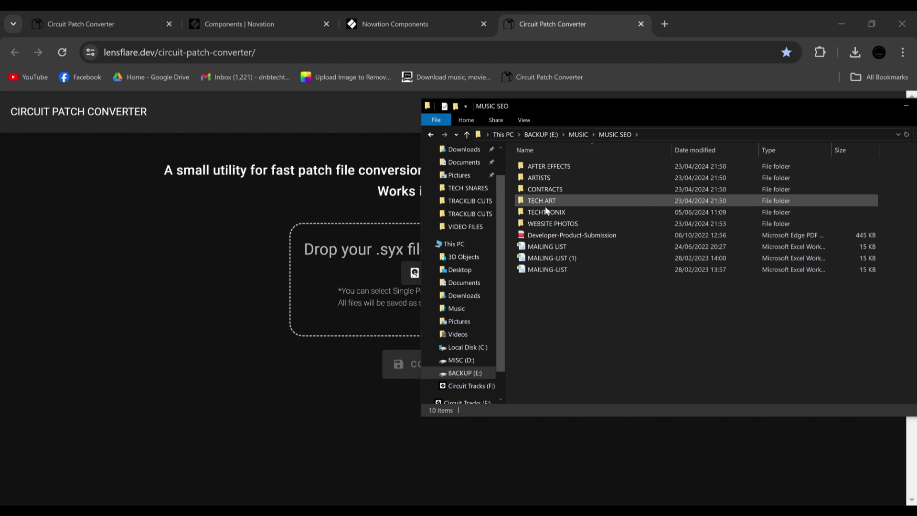
pyautogui.doubleClick(549, 211)
pyautogui.doubleClick(546, 167)
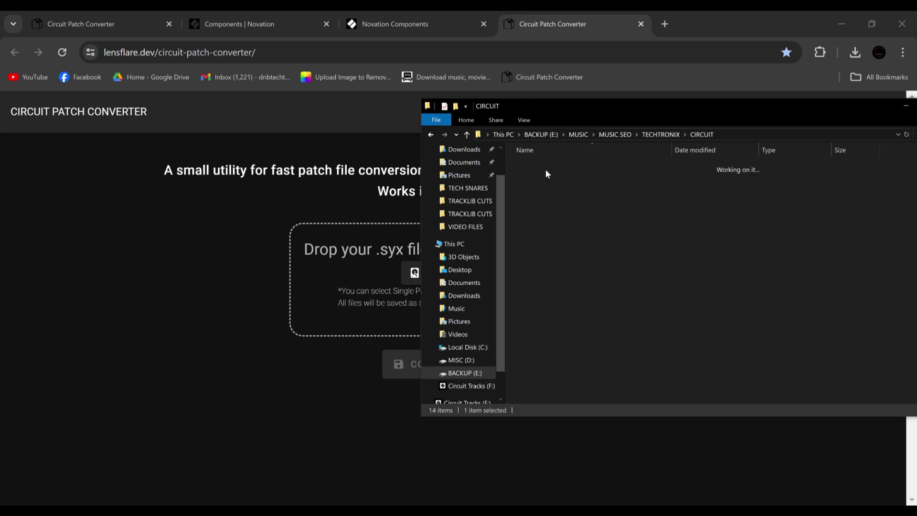
pyautogui.doubleClick(557, 189)
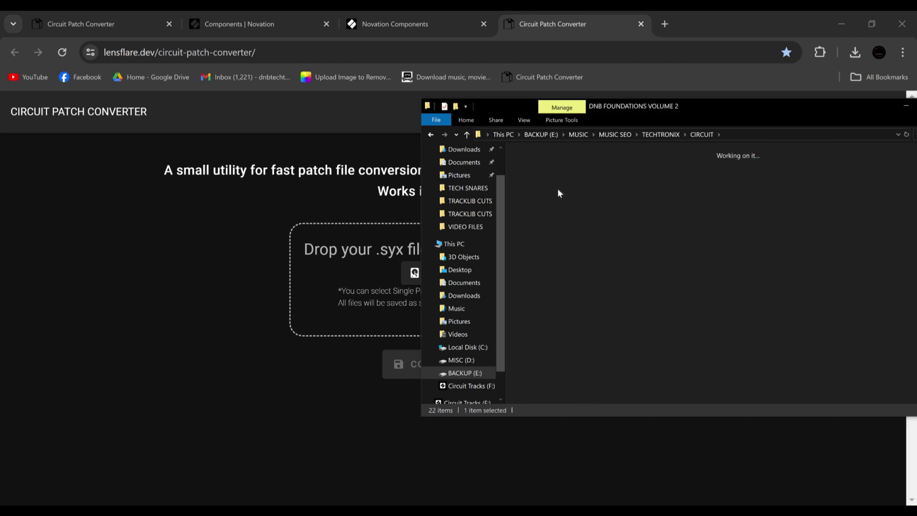
# Open PATCHES\PAGE 1, select all 32 .syx files and drop them into the converter
pyautogui.click(551, 187)
pyautogui.doubleClick(551, 187)
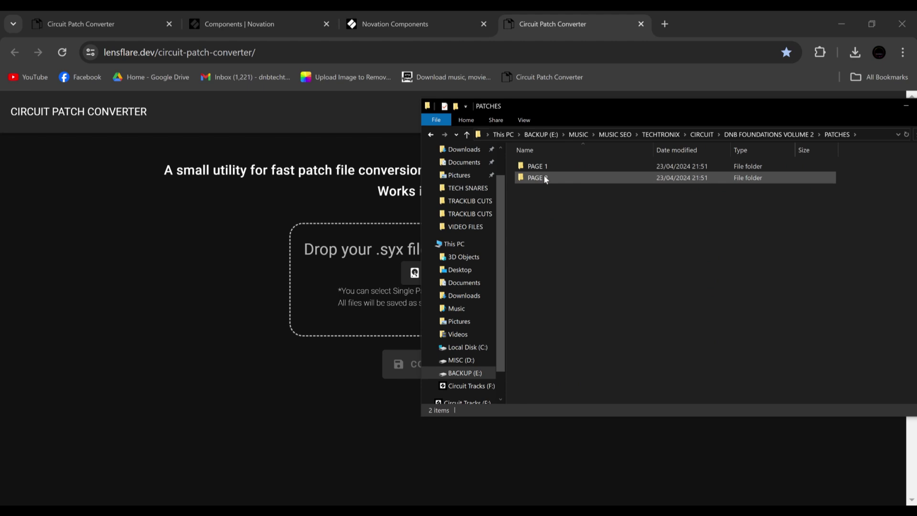
pyautogui.doubleClick(545, 167)
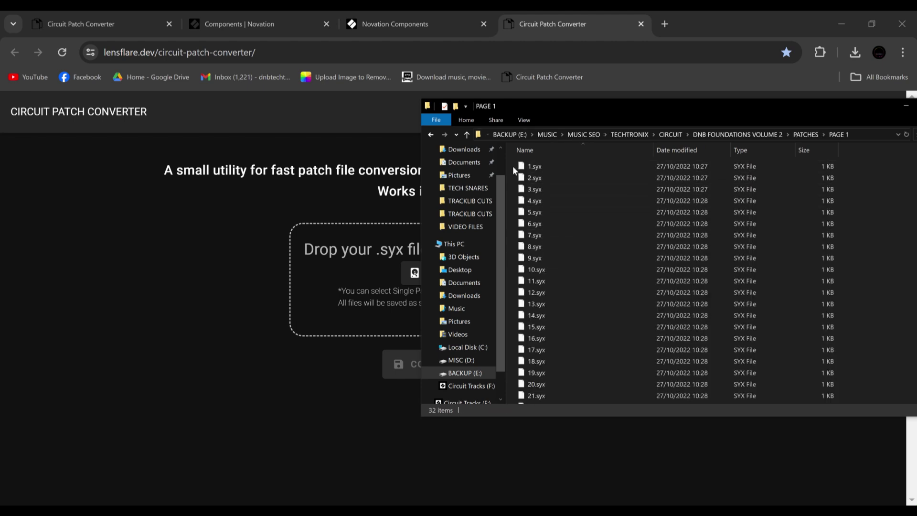
pyautogui.moveTo(512, 166); pyautogui.dragTo(540, 404)
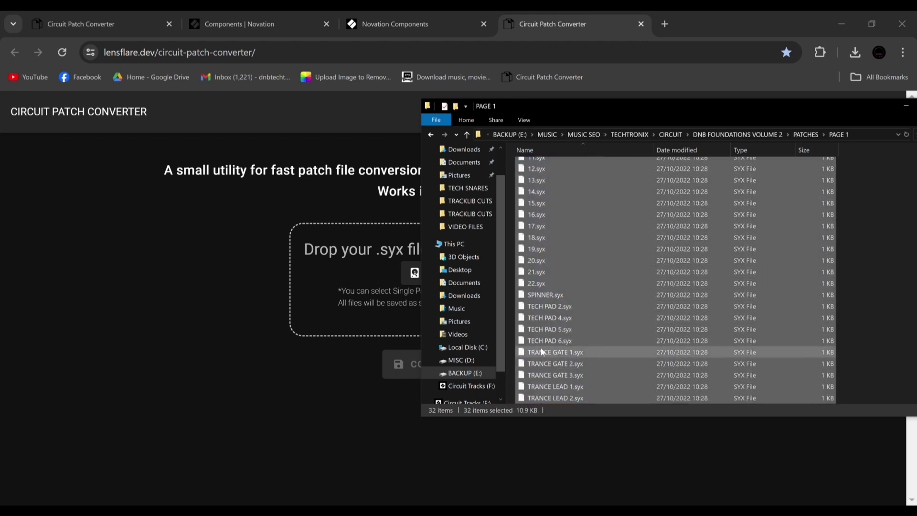
pyautogui.moveTo(554, 352); pyautogui.dragTo(372, 282)
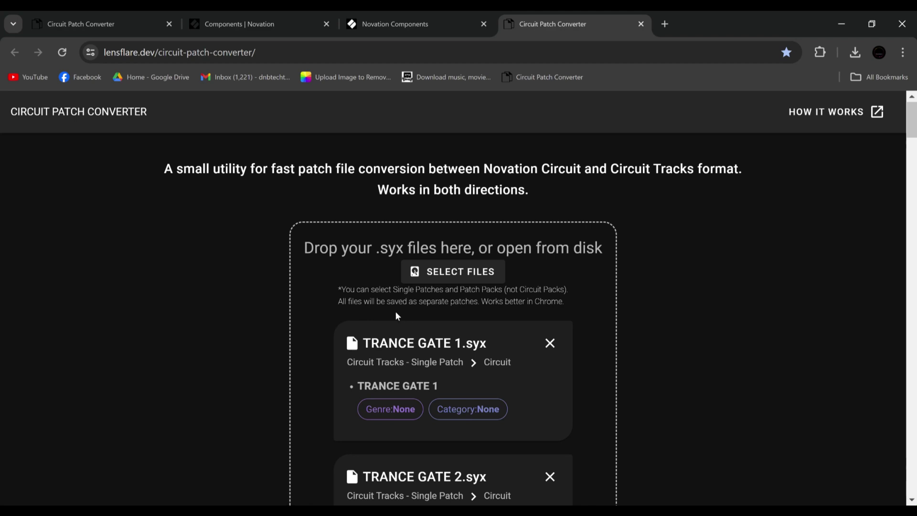
pyautogui.scroll(-20, 475, 310)
pyautogui.scroll(-20, 475, 303)
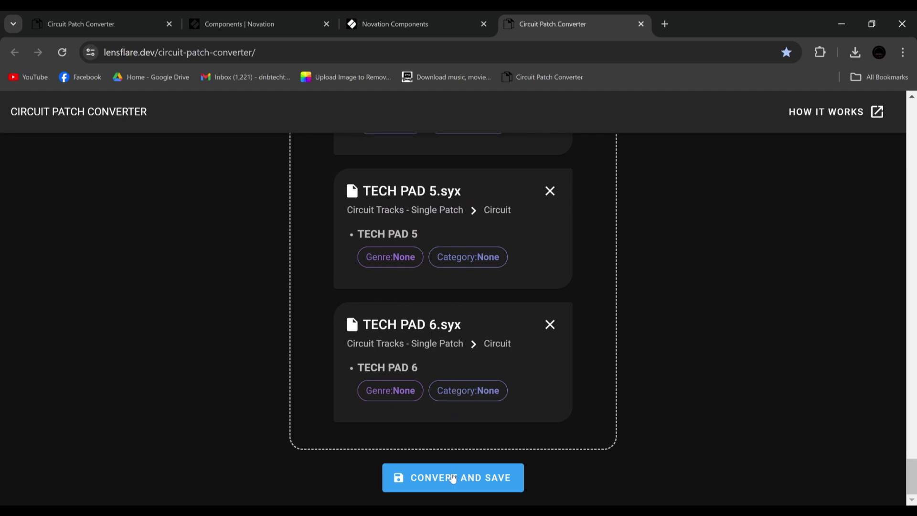
pyautogui.moveTo(703, 10); pyautogui.dragTo(553, 6)
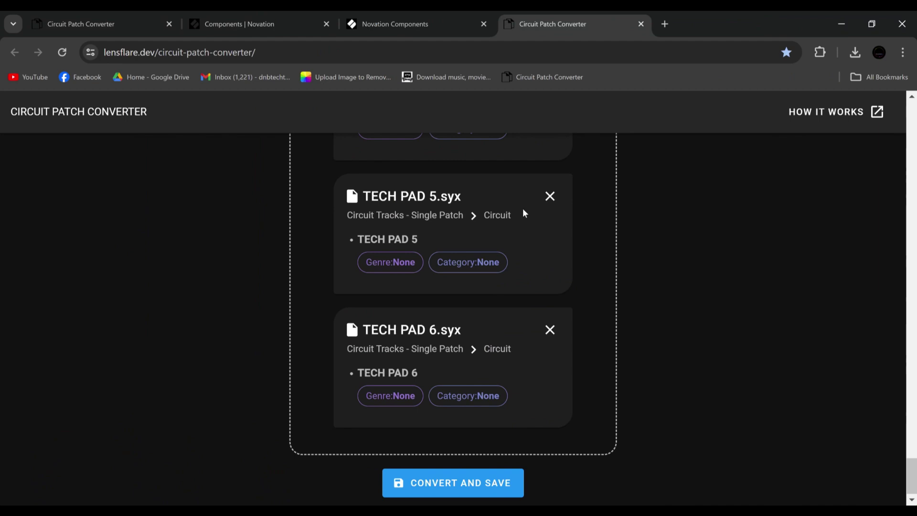
pyautogui.moveTo(710, 16); pyautogui.dragTo(698, 318)
pyautogui.click(429, 135)
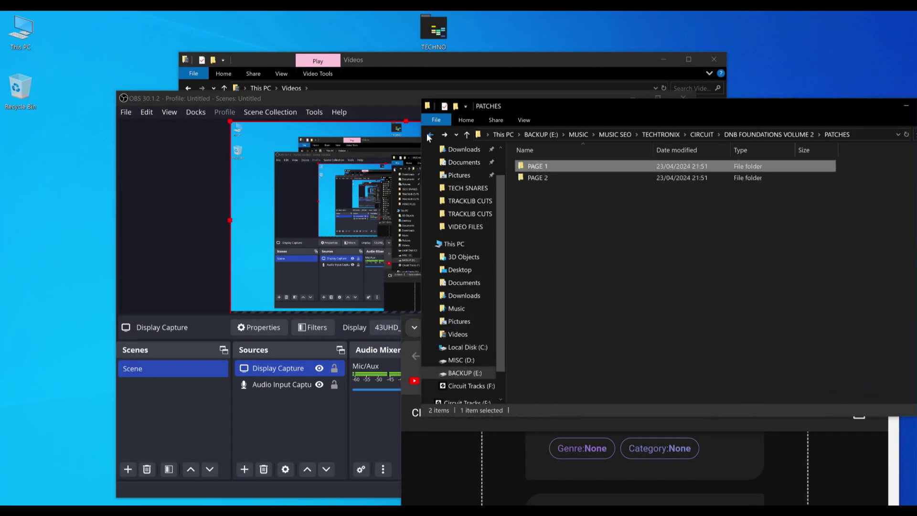
pyautogui.click(430, 136)
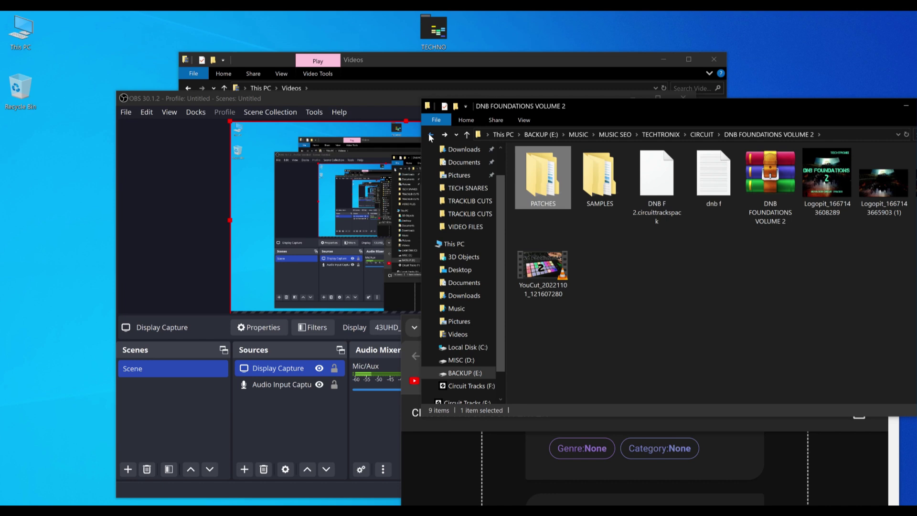
pyautogui.click(906, 107)
pyautogui.doubleClick(795, 326)
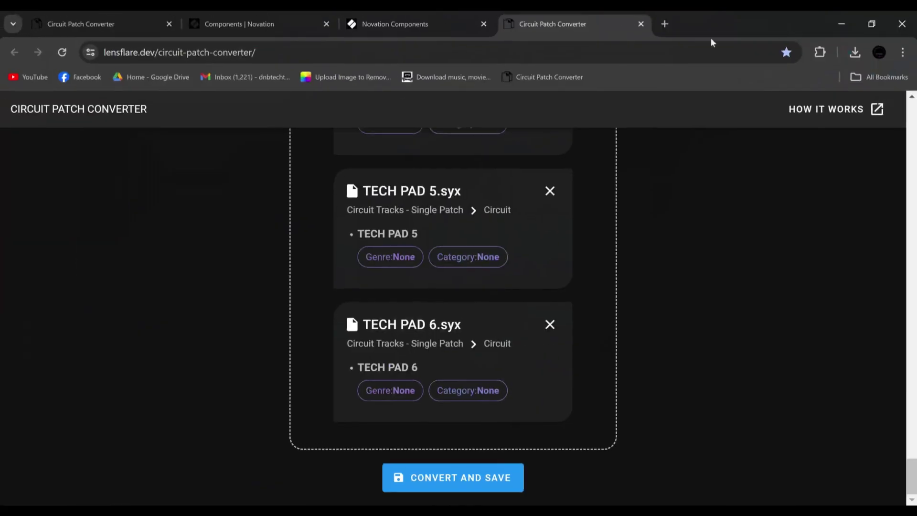
# Convert and save the TECH PAD patches, allowing multiple downloads, then return to File Explorer
pyautogui.click(501, 483)
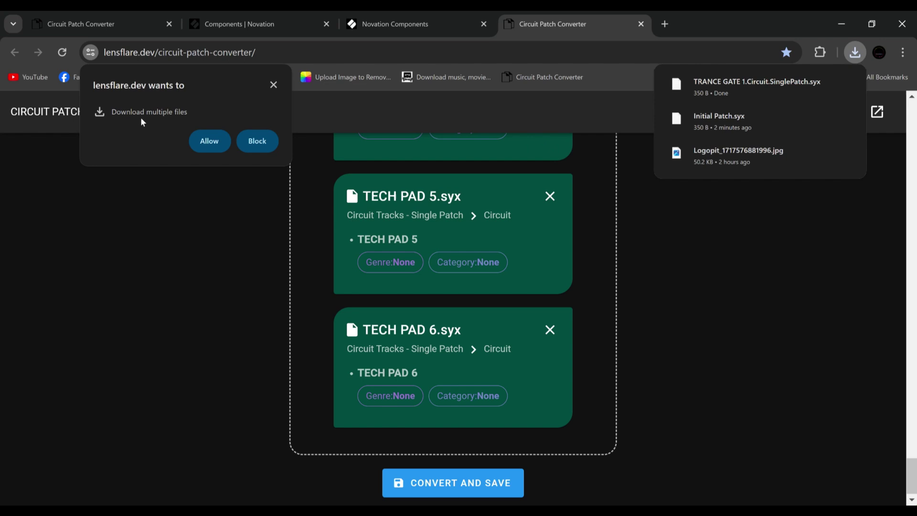
pyautogui.click(209, 142)
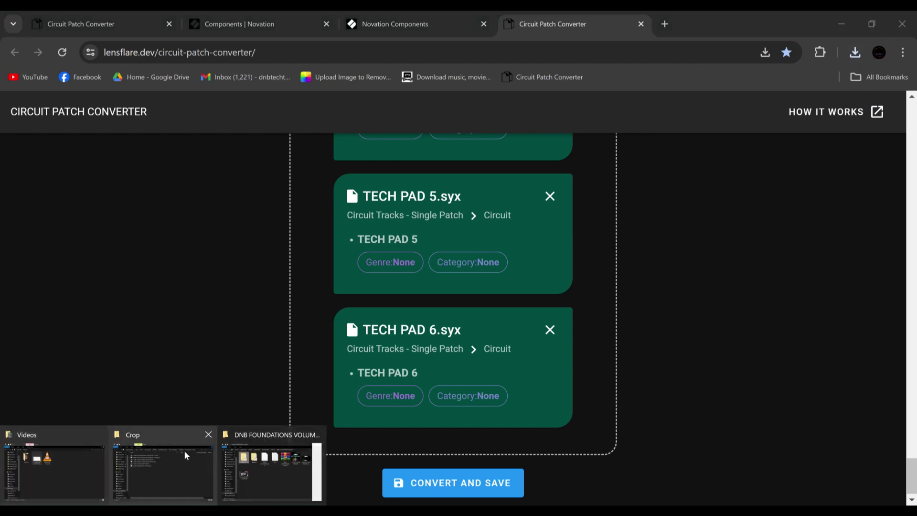
pyautogui.click(41, 448)
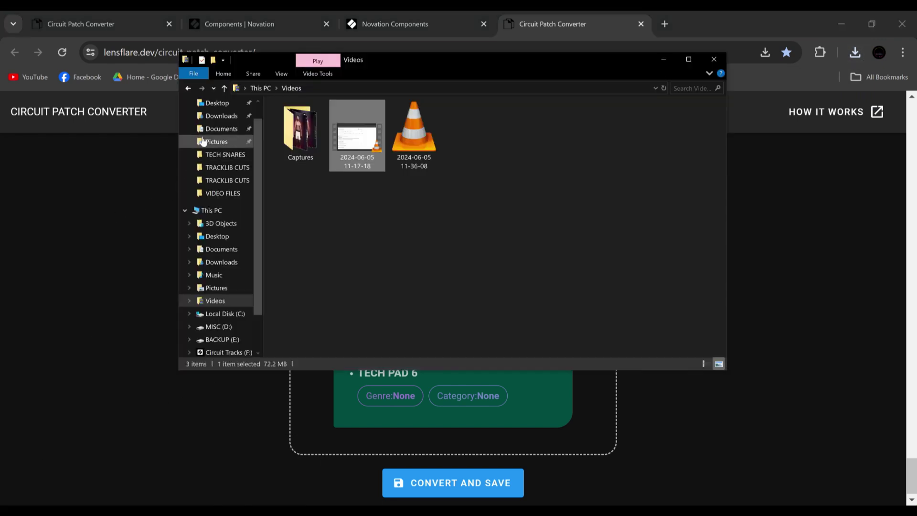
# Open Downloads, select the downloaded patch files, then clear the selection
pyautogui.click(216, 116)
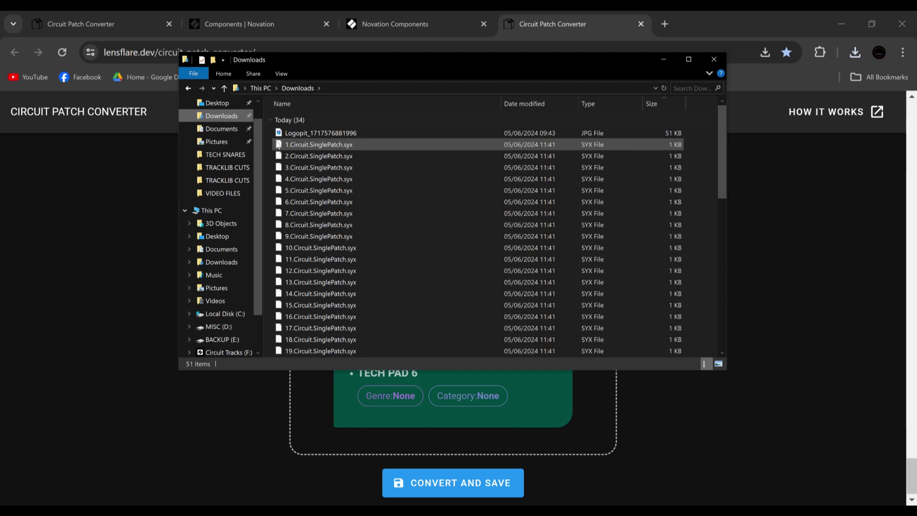
pyautogui.moveTo(270, 140); pyautogui.dragTo(332, 293)
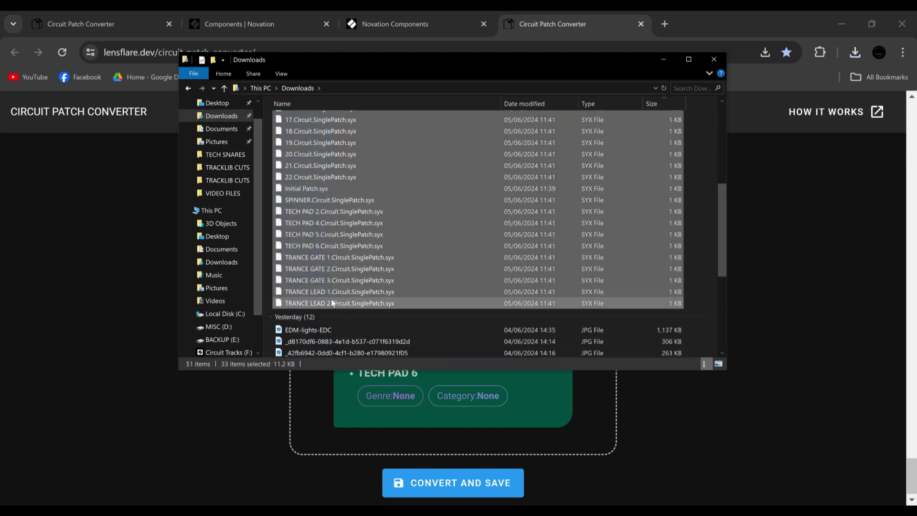
pyautogui.scroll(6, 332, 294)
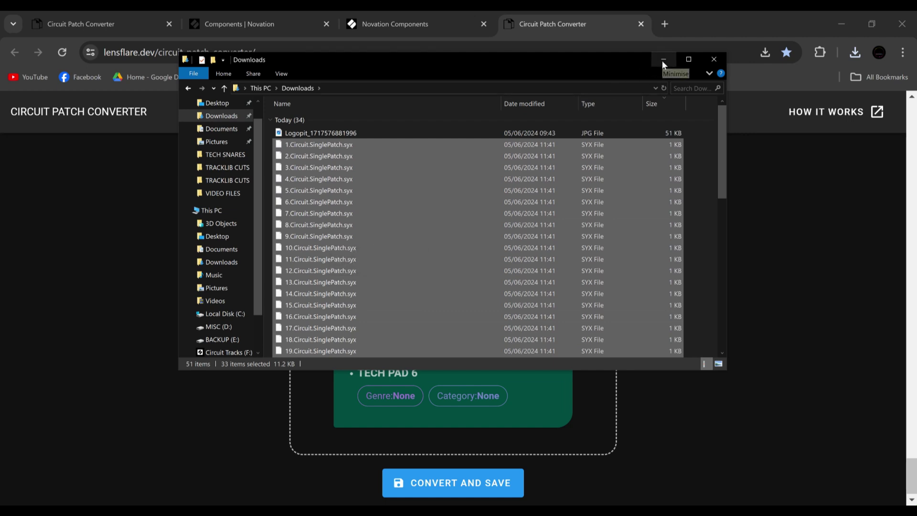
pyautogui.click(346, 168)
# Go back to the CIRCUIT folder, peek into DNB FOUNDATIONS VOLUME 1, and return
pyautogui.click(189, 88)
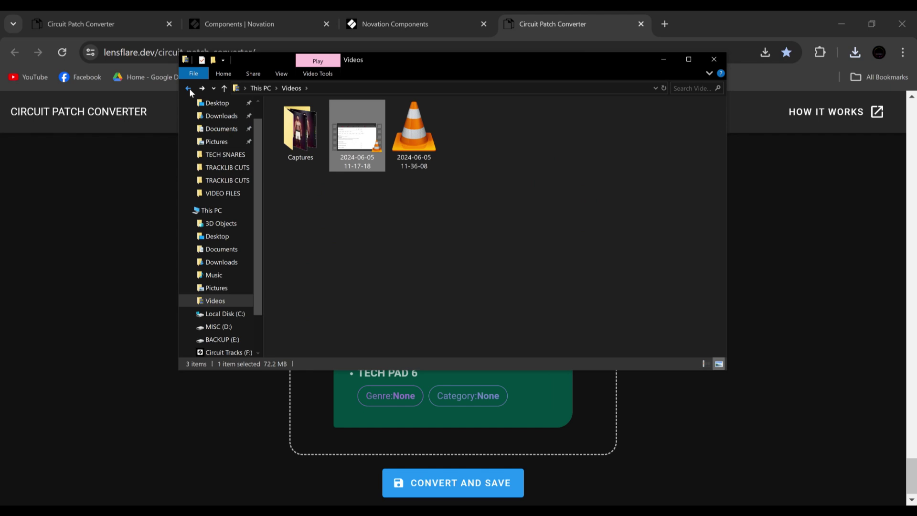
pyautogui.click(189, 88)
pyautogui.click(188, 88)
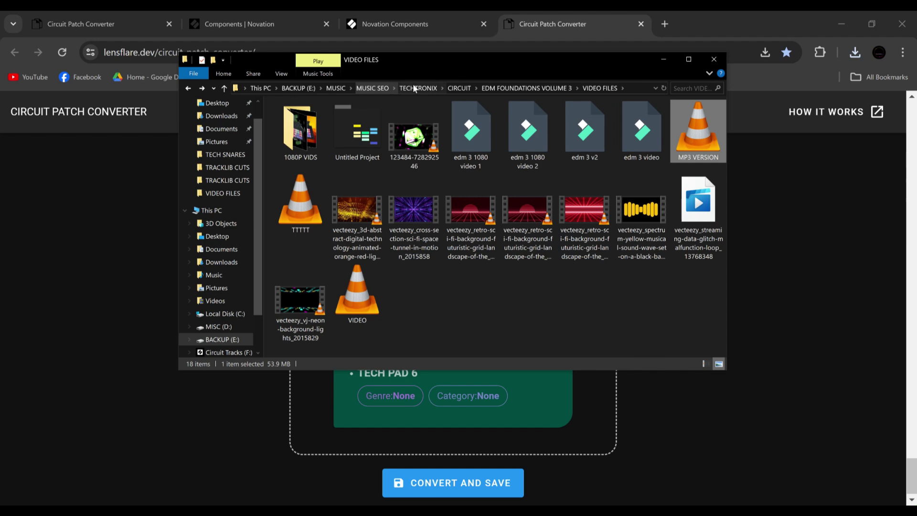
pyautogui.click(457, 88)
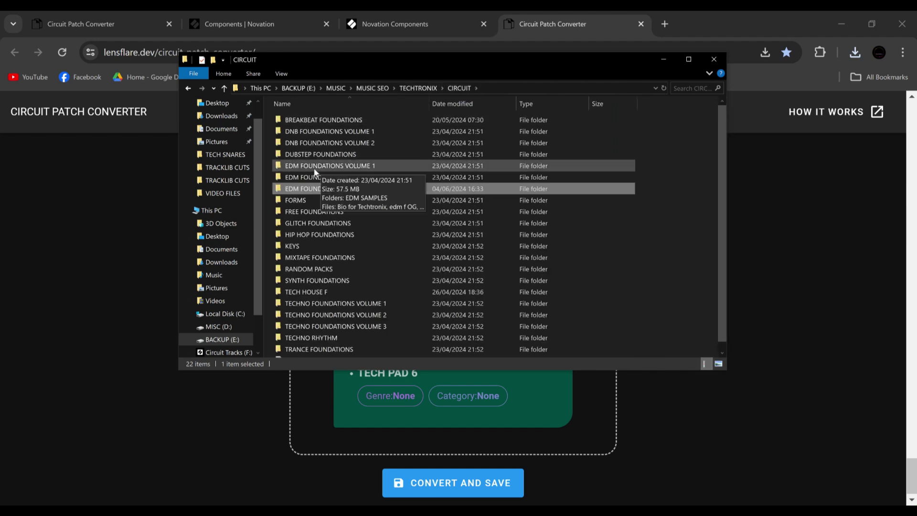
pyautogui.doubleClick(327, 136)
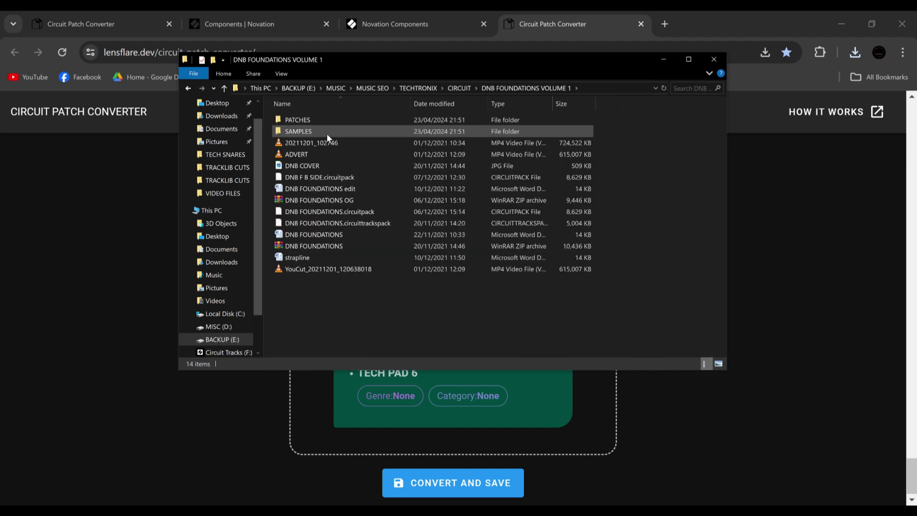
pyautogui.click(188, 87)
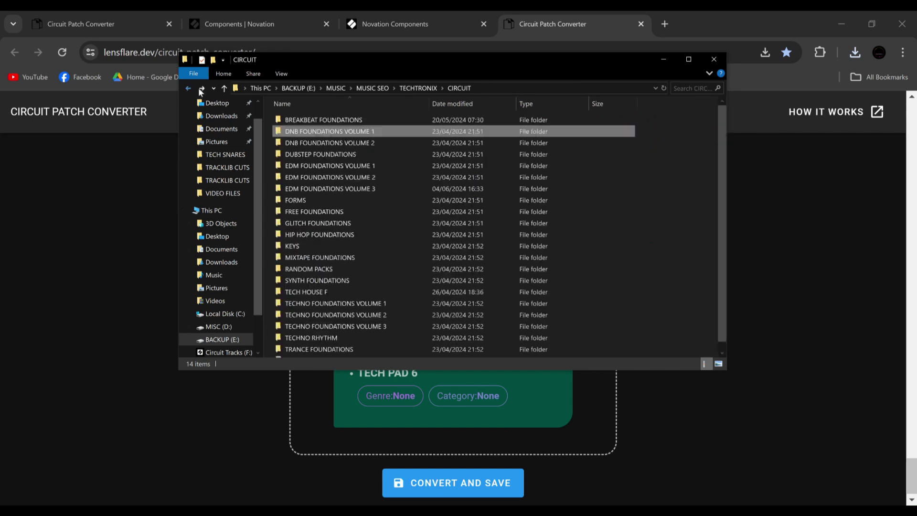
# Open EDM FOUNDATIONS VOLUME 2 > ORIGINAL CIRCUIT > PATCHES > page 2
pyautogui.doubleClick(331, 177)
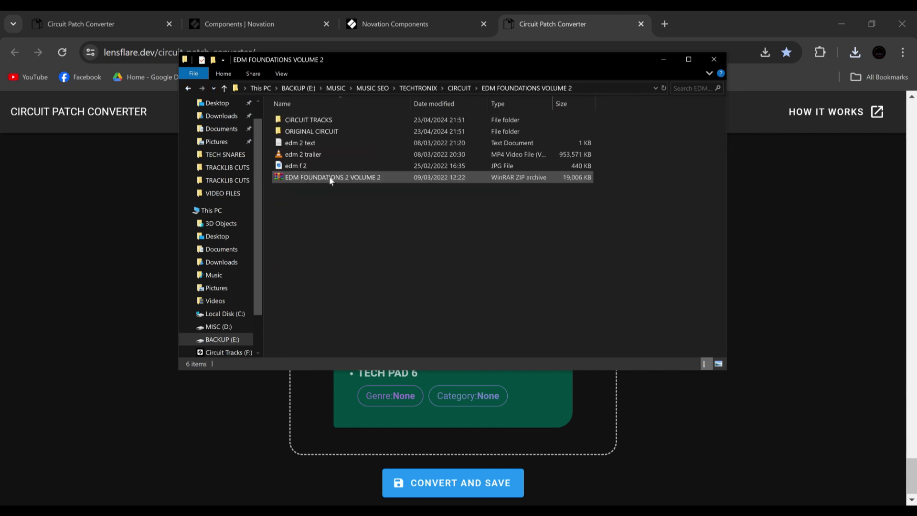
pyautogui.doubleClick(320, 131)
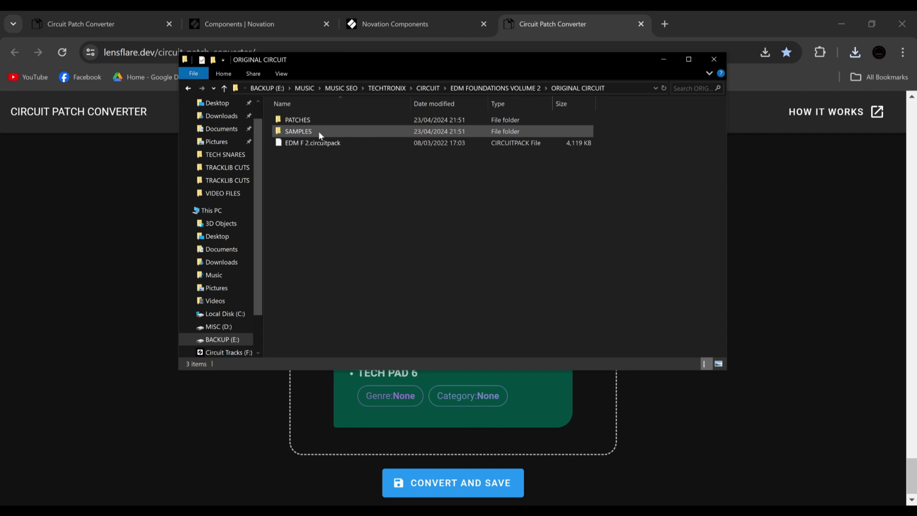
pyautogui.doubleClick(309, 120)
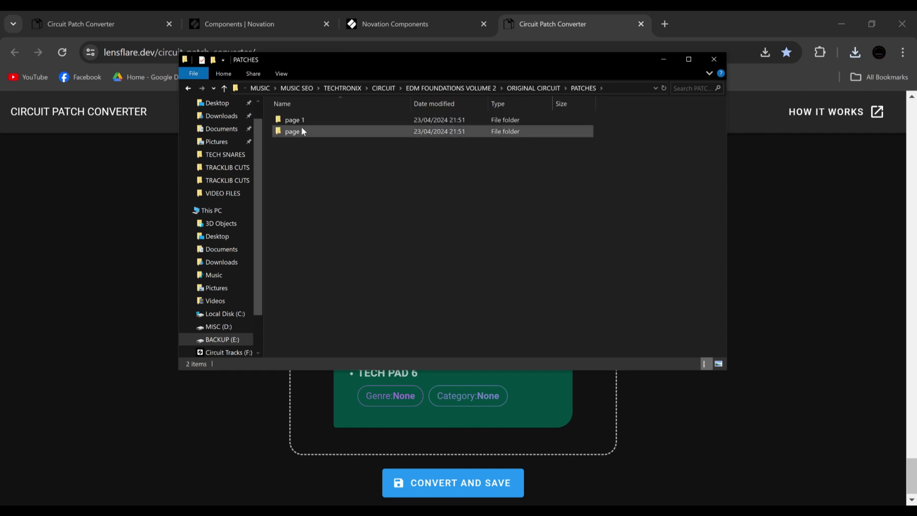
pyautogui.doubleClick(302, 130)
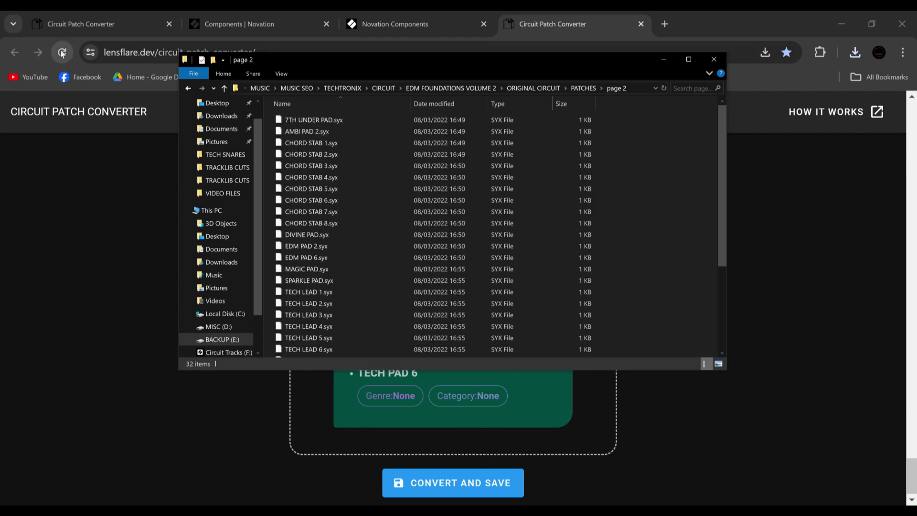
# Replace the old converter tab with a fresh Circuit Patch Converter page beside the file browser
pyautogui.click(718, 10)
pyautogui.click(641, 24)
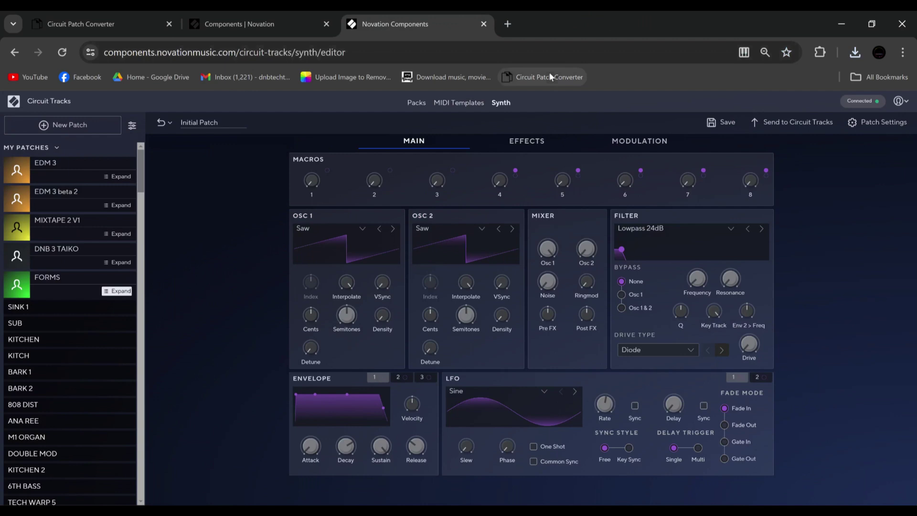
pyautogui.middleClick(550, 76)
pyautogui.click(588, 12)
pyautogui.moveTo(740, 10); pyautogui.dragTo(759, 45)
# Drop all 32 page 2 .syx patches into the converter and convert them to Circuit Tracks
pyautogui.click(342, 55)
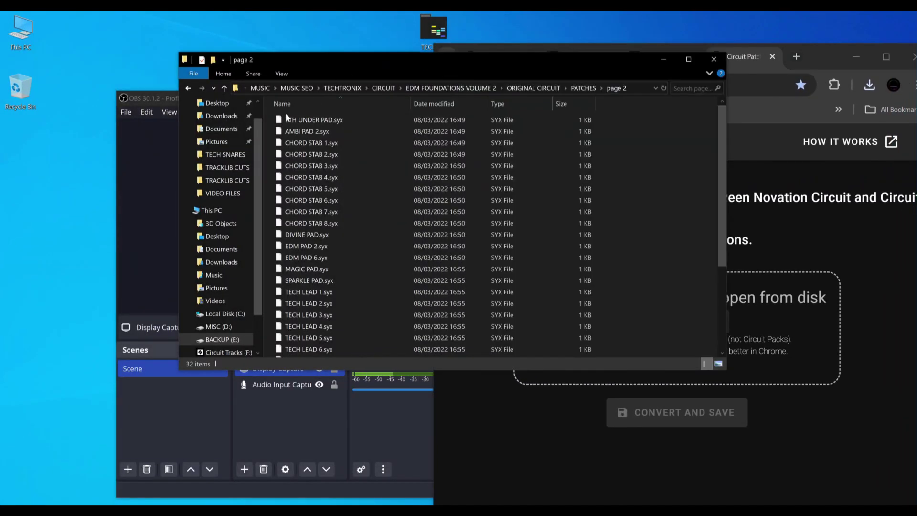
pyautogui.moveTo(271, 118); pyautogui.dragTo(355, 408)
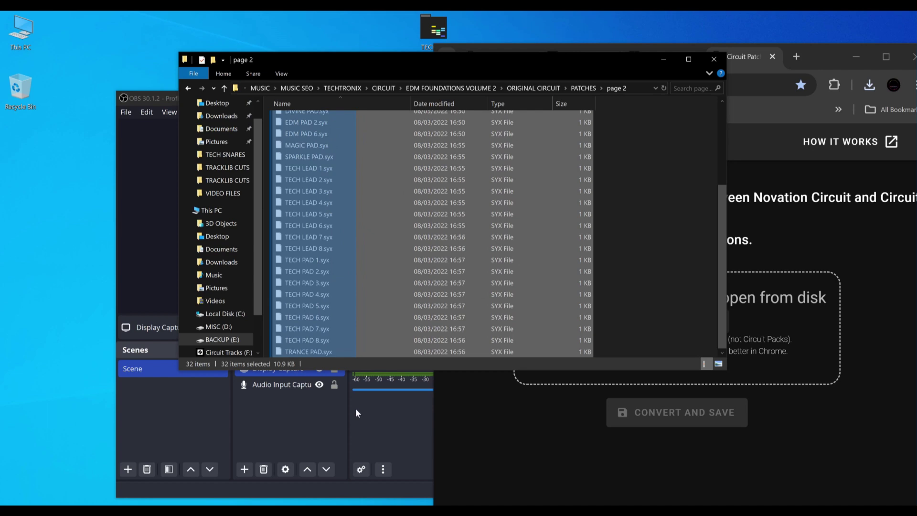
pyautogui.moveTo(307, 283); pyautogui.dragTo(784, 345)
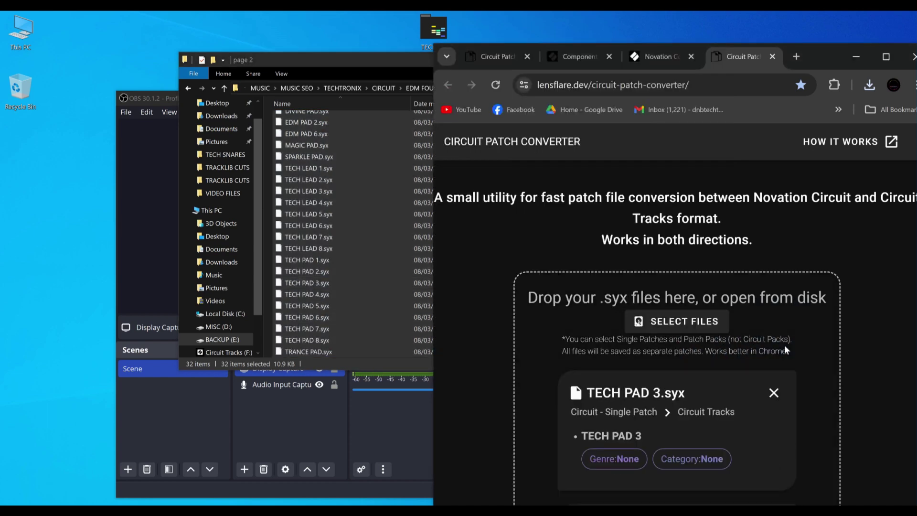
pyautogui.doubleClick(811, 64)
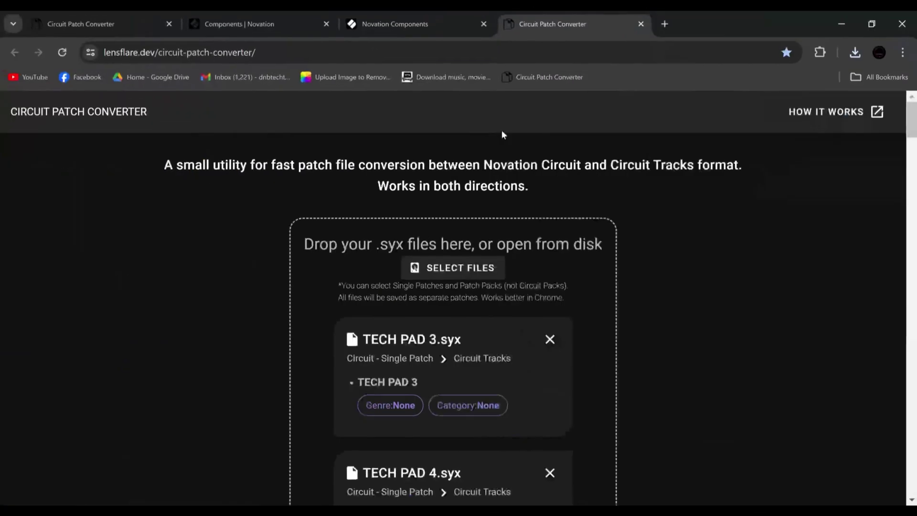
pyautogui.scroll(-15, 521, 503)
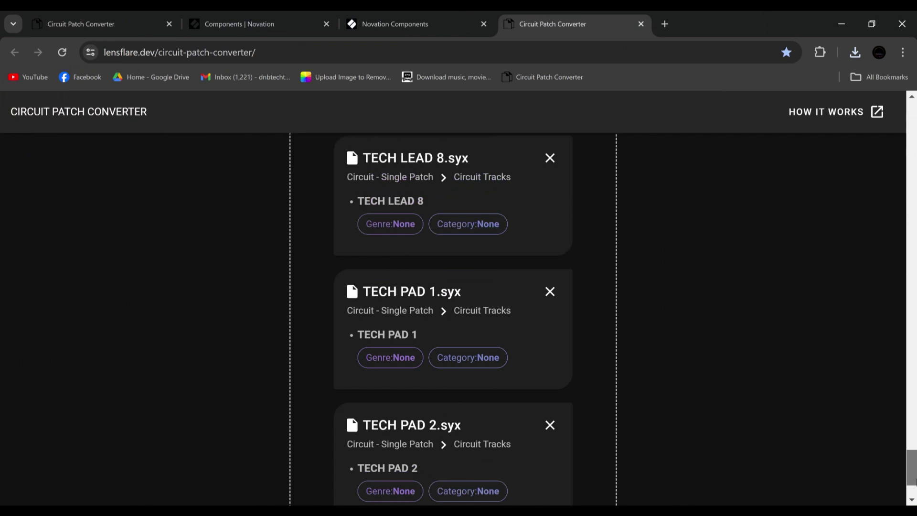
pyautogui.click(471, 478)
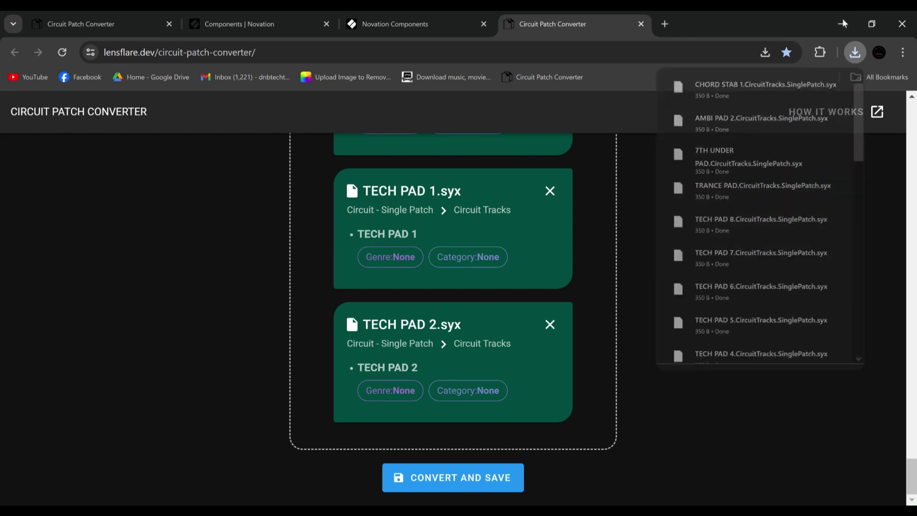
# Open the Downloads folder, select 1.Circuit.SinglePatch.syx, and move the Explorer window right
pyautogui.click(843, 22)
pyautogui.click(234, 114)
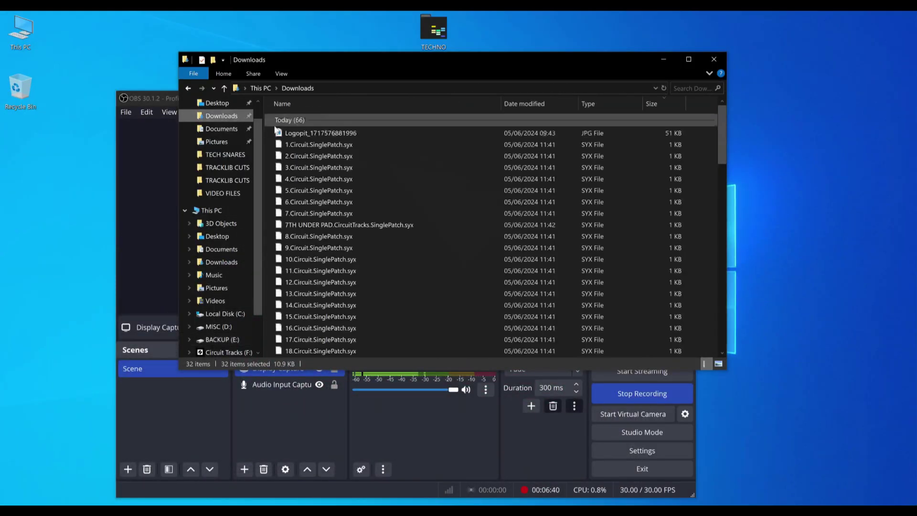
pyautogui.click(302, 144)
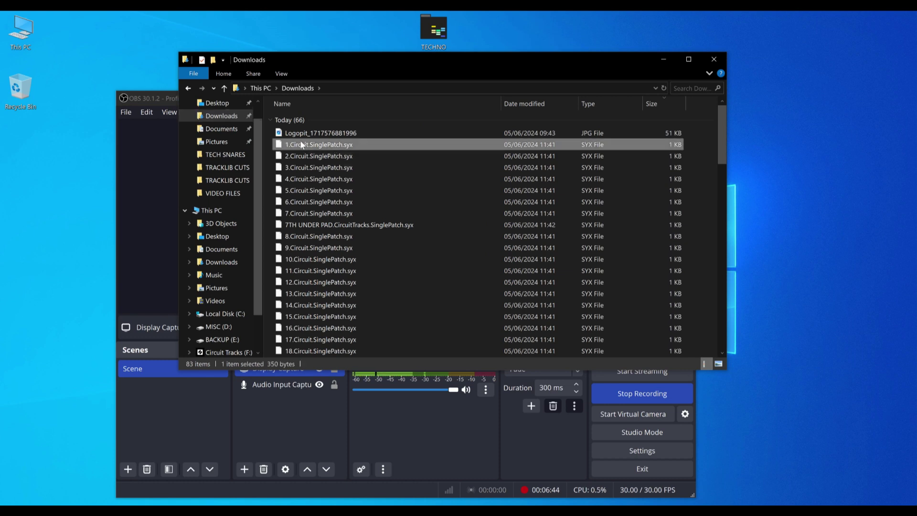
pyautogui.moveTo(425, 59); pyautogui.dragTo(619, 78)
# Search for 'comp', then shrink the browser to a window on the left beside Downloads
pyautogui.click(14, 510)
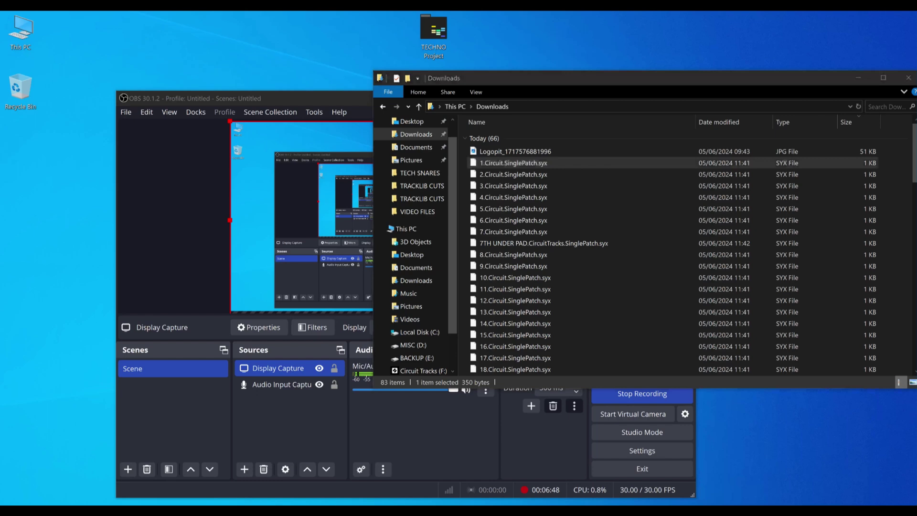
pyautogui.write('comp')
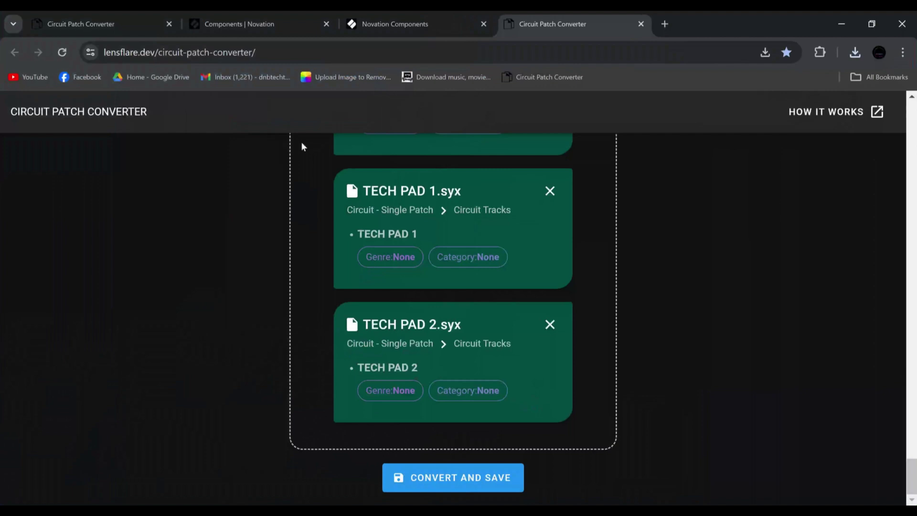
pyautogui.moveTo(617, 10); pyautogui.dragTo(310, 59)
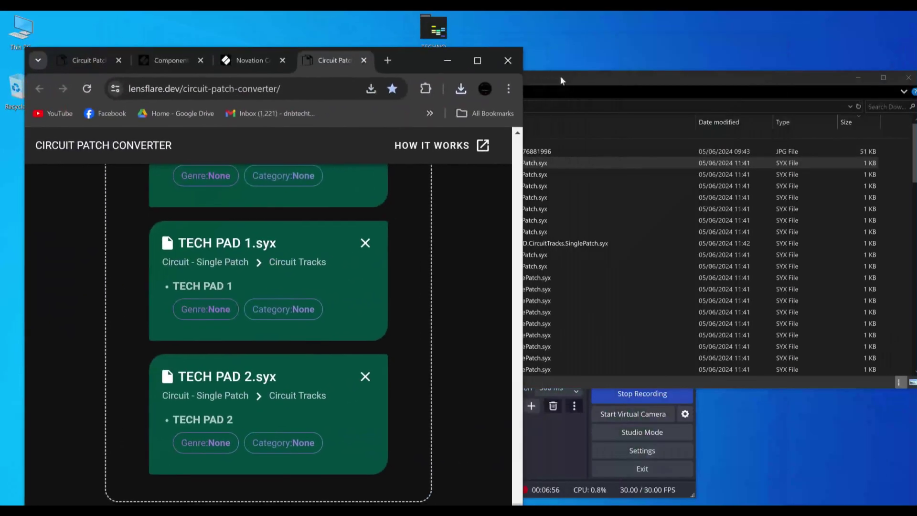
pyautogui.click(583, 79)
pyautogui.moveTo(582, 79); pyautogui.dragTo(558, 60)
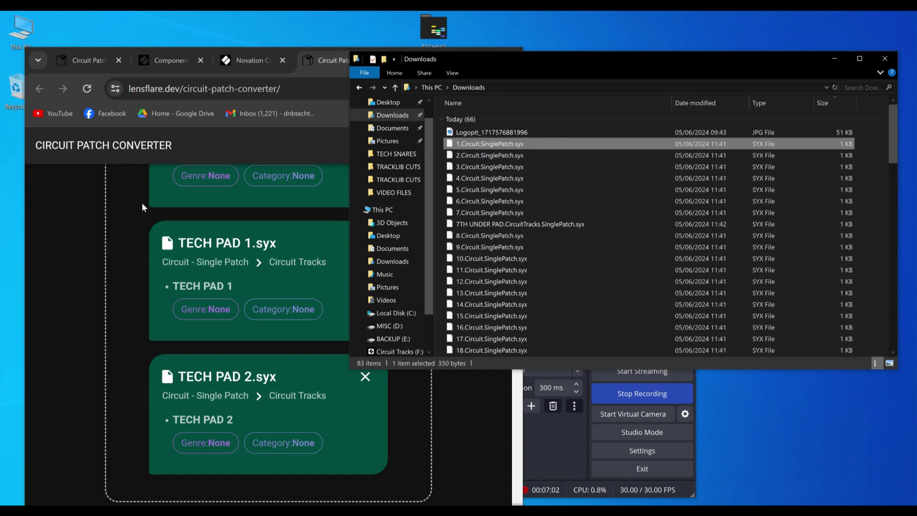
# Create a new pack from the Circuit Tracks Packs page in Novation Components
pyautogui.click(187, 61)
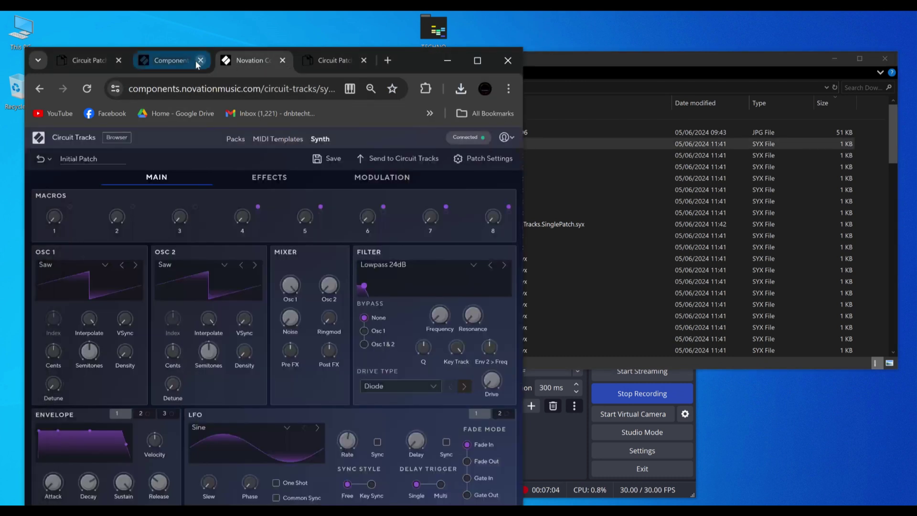
pyautogui.click(268, 60)
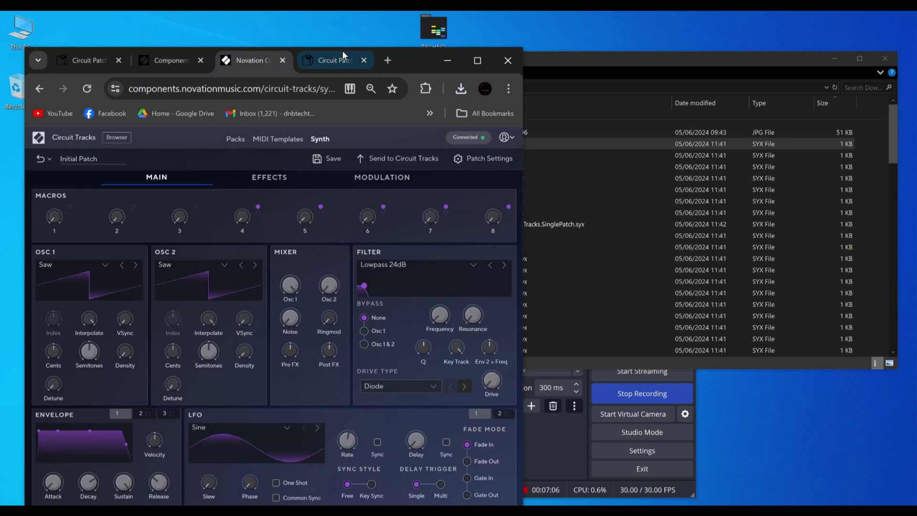
pyautogui.doubleClick(418, 58)
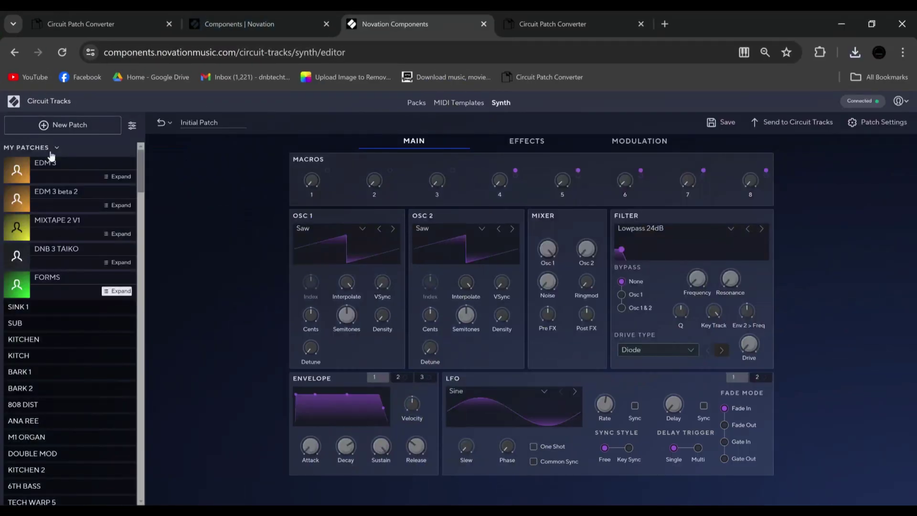
pyautogui.click(32, 102)
pyautogui.click(336, 329)
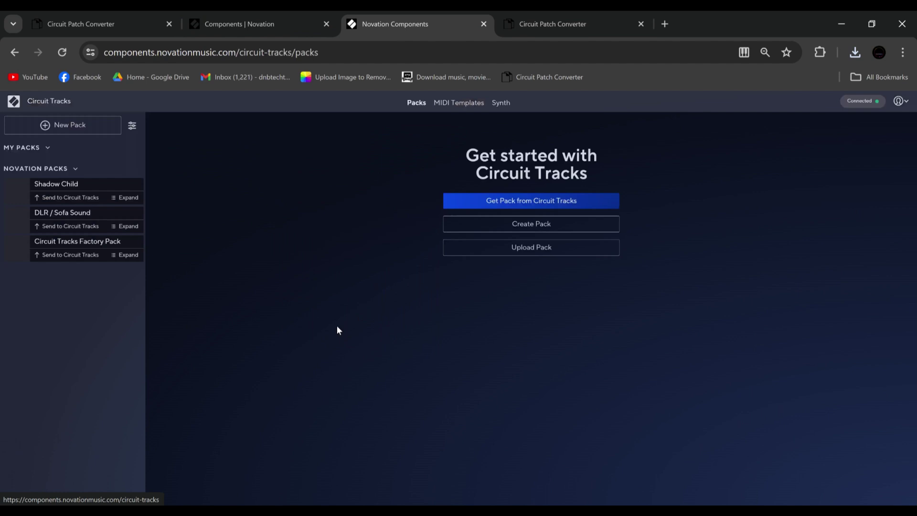
pyautogui.click(496, 225)
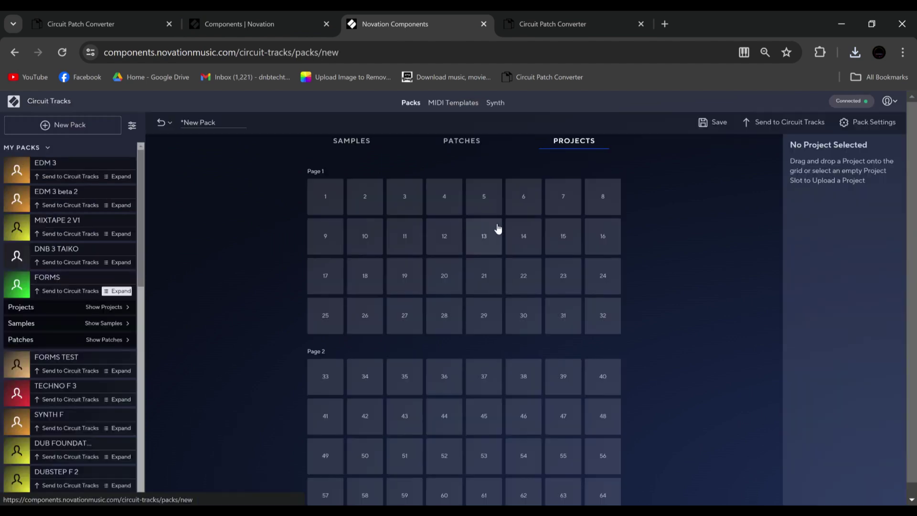
# Drop 1.Circuit.SinglePatch.syx onto Projects slot 1 twice, dismissing the not-a-project error each time
pyautogui.moveTo(731, 18); pyautogui.dragTo(305, 10)
pyautogui.doubleClick(716, 15)
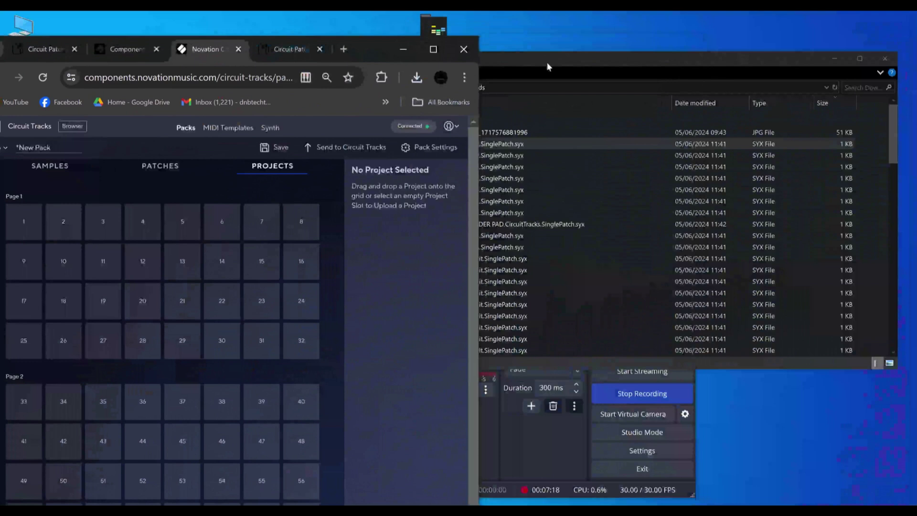
pyautogui.moveTo(547, 66); pyautogui.dragTo(592, 86)
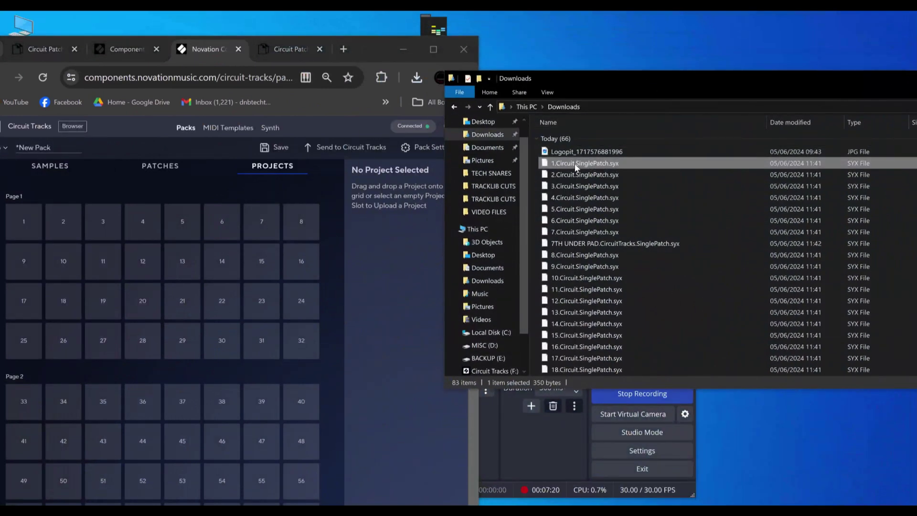
pyautogui.moveTo(576, 167); pyautogui.dragTo(27, 226)
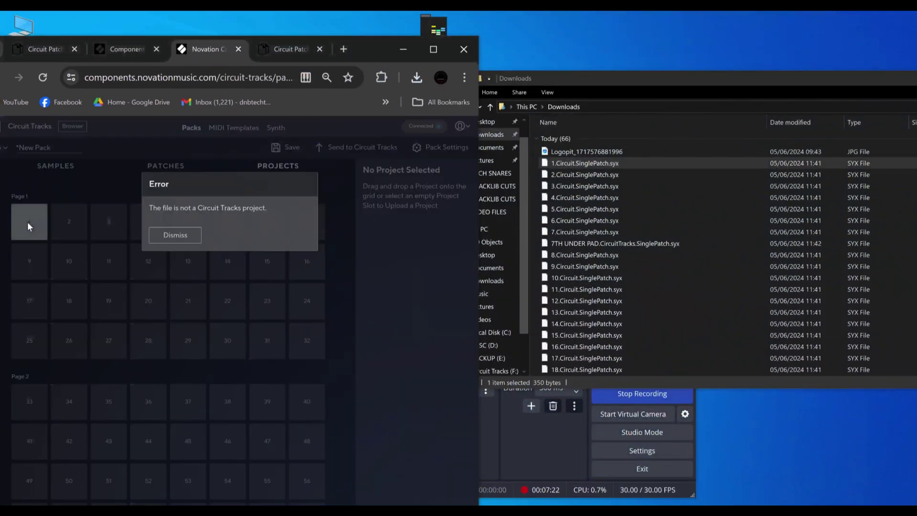
pyautogui.click(183, 235)
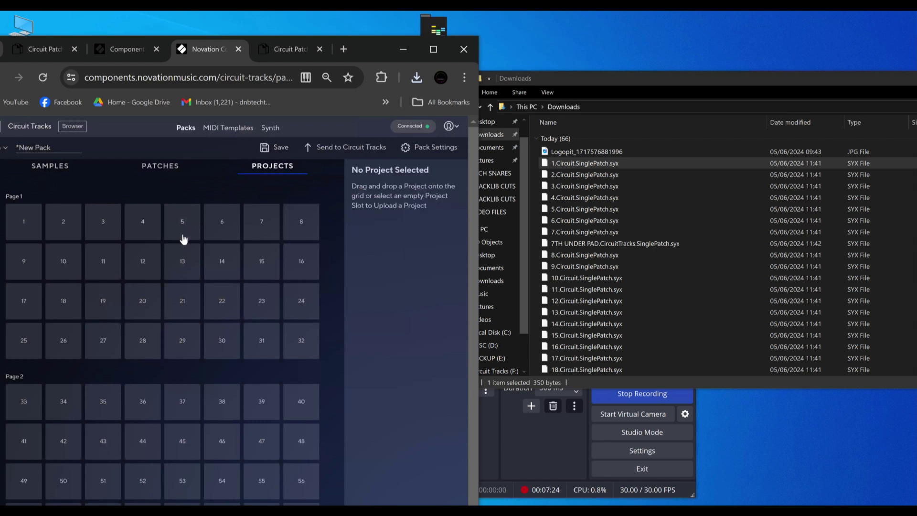
pyautogui.click(590, 166)
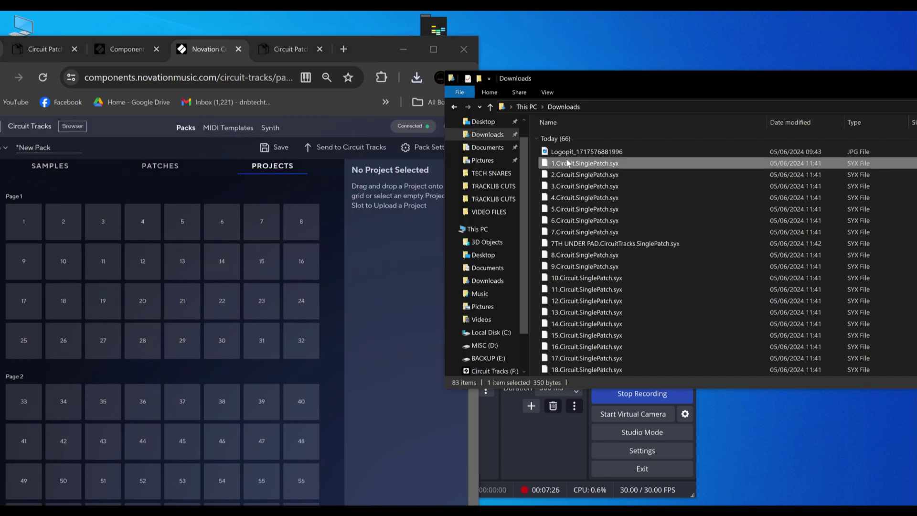
pyautogui.moveTo(581, 165); pyautogui.dragTo(30, 229)
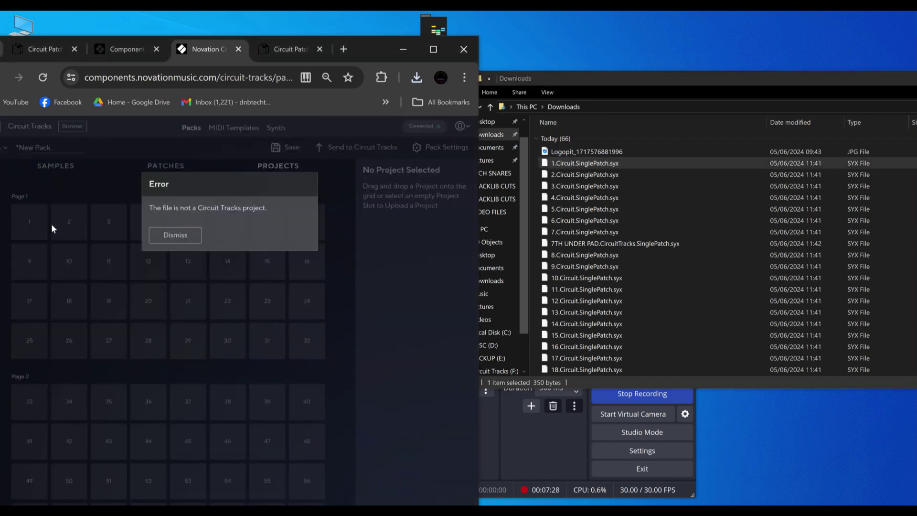
pyautogui.click(177, 236)
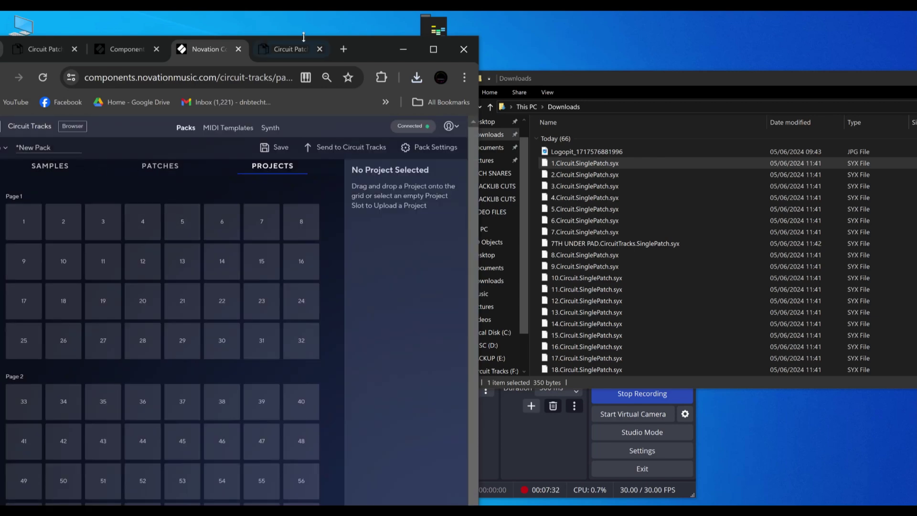
# Drop 1.Circuit.SinglePatch.syx into slot 1 of the pack's Patches grid
pyautogui.moveTo(356, 37); pyautogui.dragTo(431, 31)
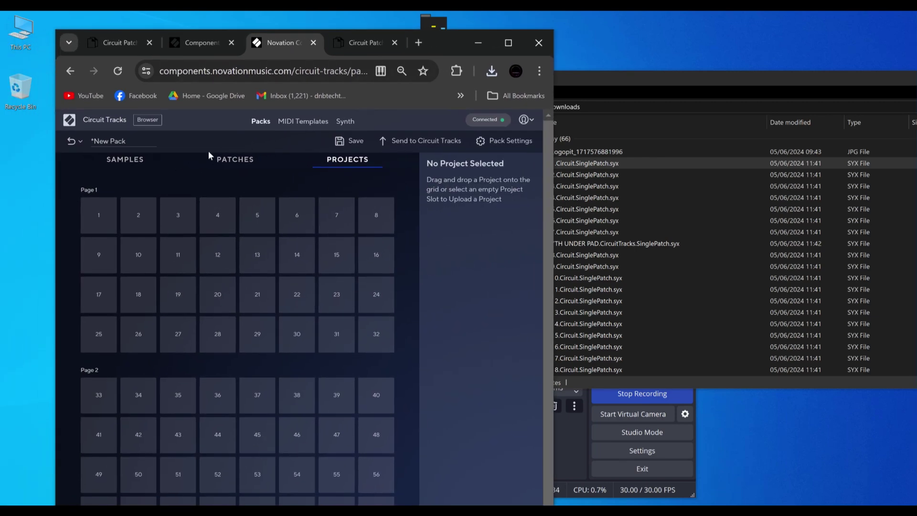
pyautogui.click(233, 162)
pyautogui.moveTo(588, 163); pyautogui.dragTo(95, 219)
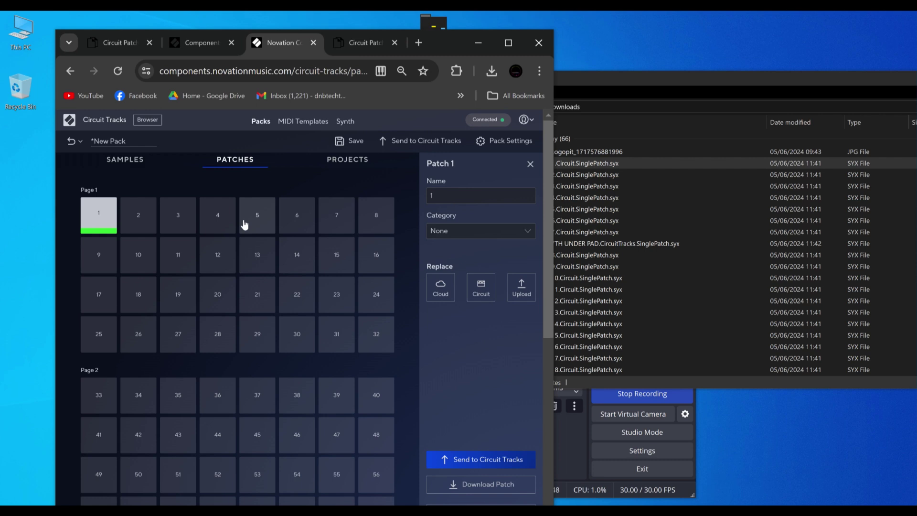
# Check the Samples and Projects grids, return to Patches showing Patch 1, and maximise the browser
pyautogui.click(124, 161)
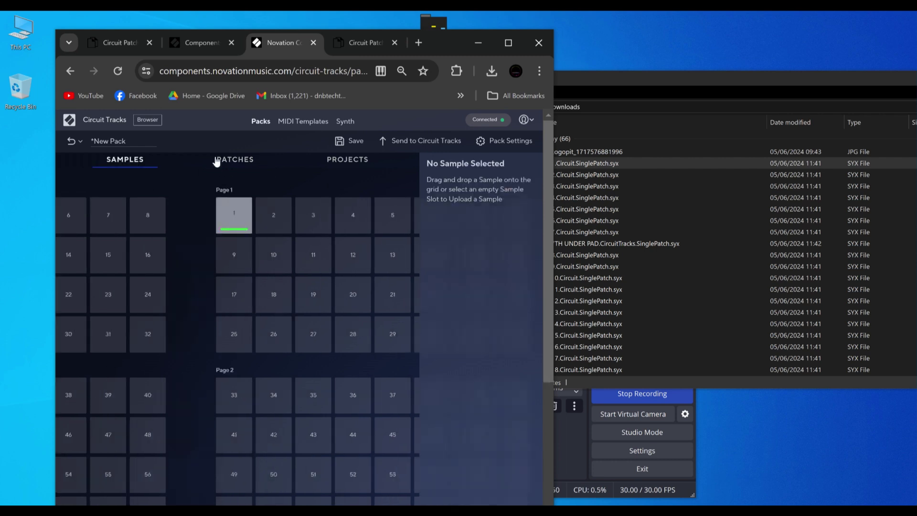
pyautogui.click(258, 162)
pyautogui.click(340, 160)
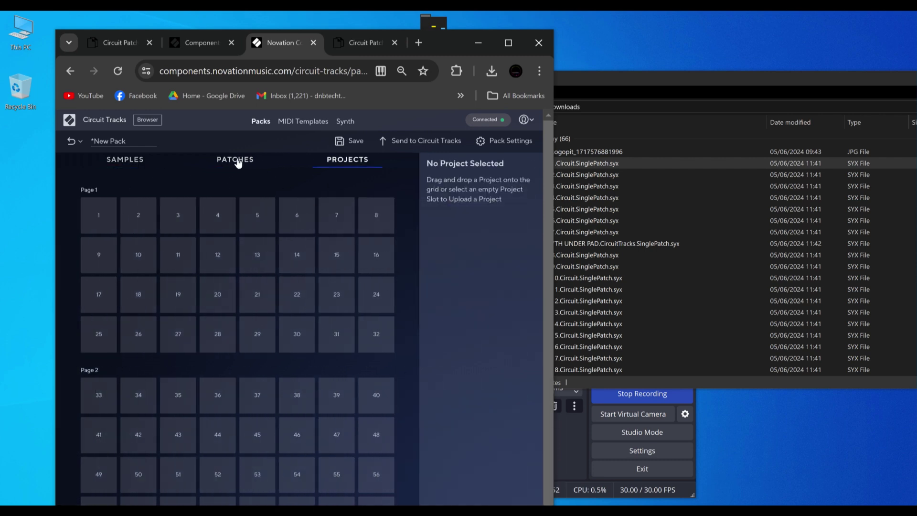
pyautogui.click(239, 159)
pyautogui.click(138, 160)
pyautogui.click(241, 163)
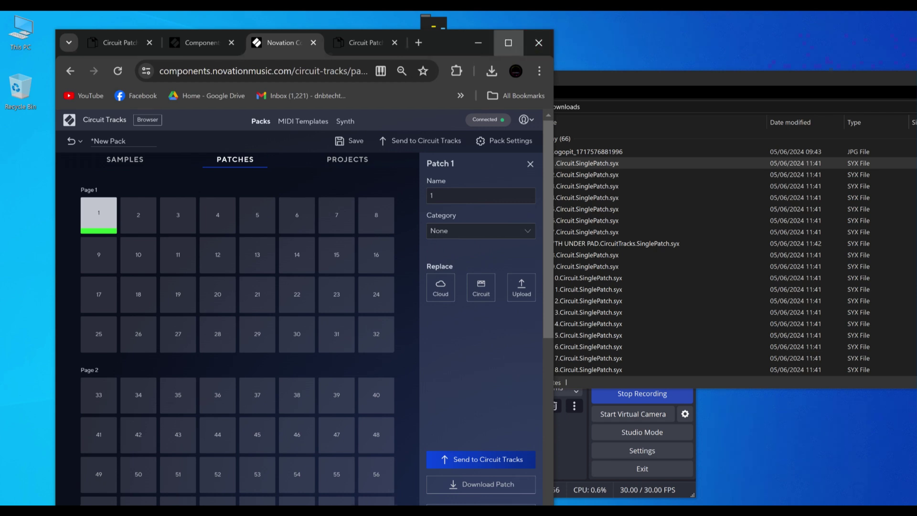
pyautogui.click(508, 42)
pyautogui.moveTo(528, 30)
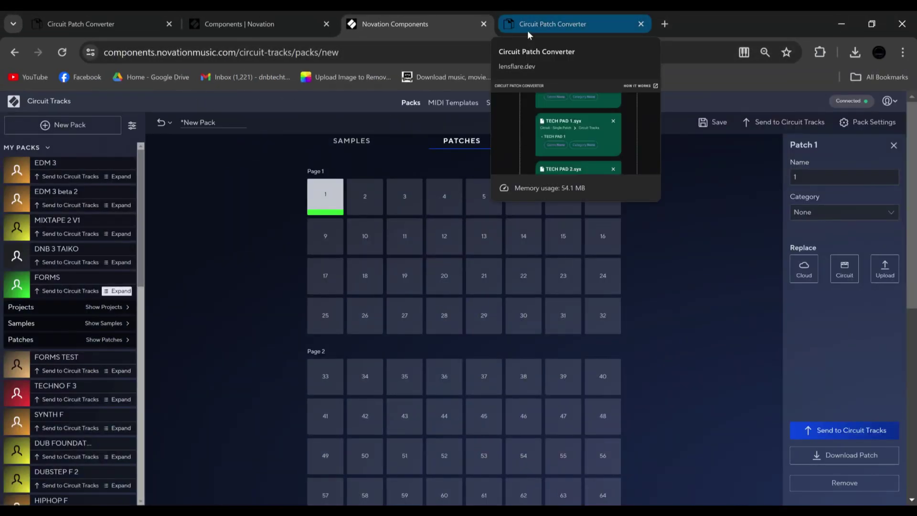